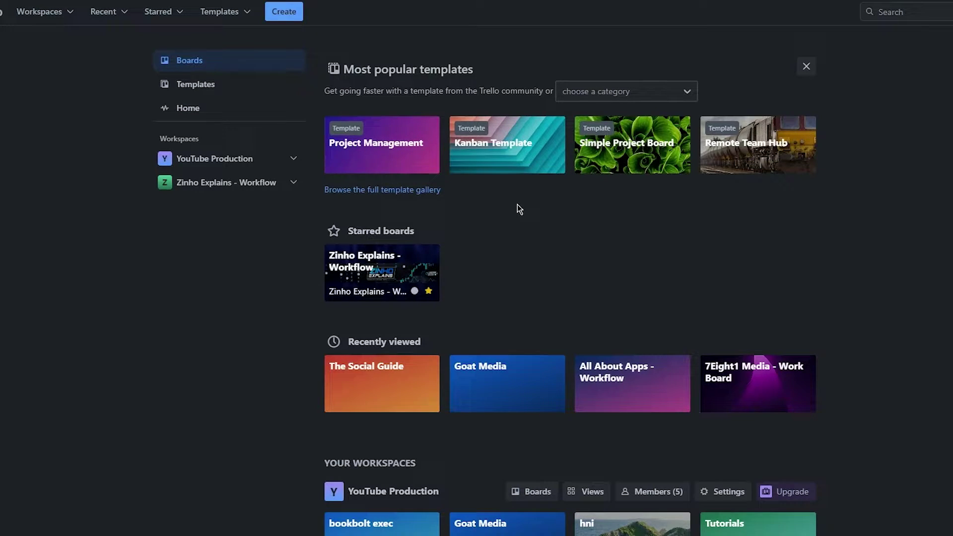
Start a new board titled 'content calendar'.
{"action": "left_click", "coordinate": [279, 12]}
{"action": "left_click", "coordinate": [298, 57]}
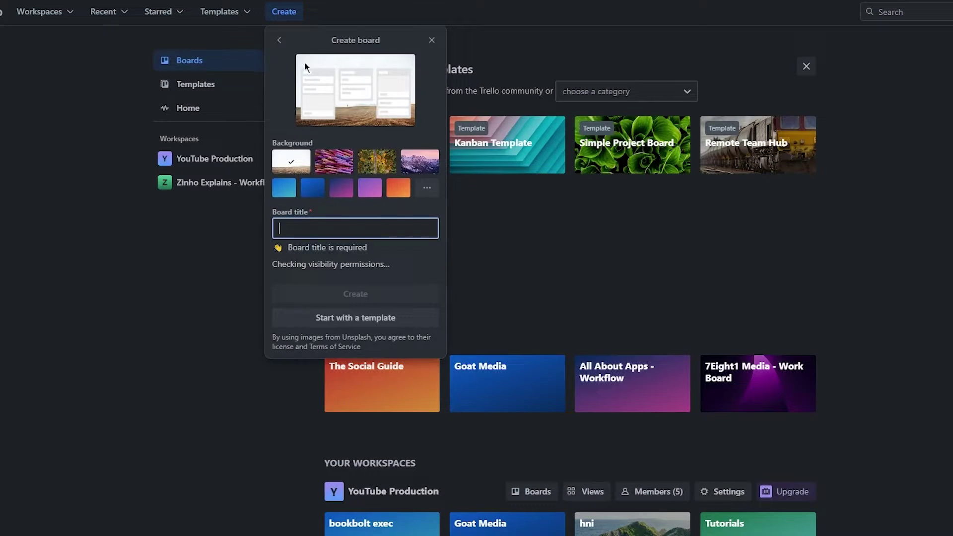
{"action": "left_click", "coordinate": [371, 222]}
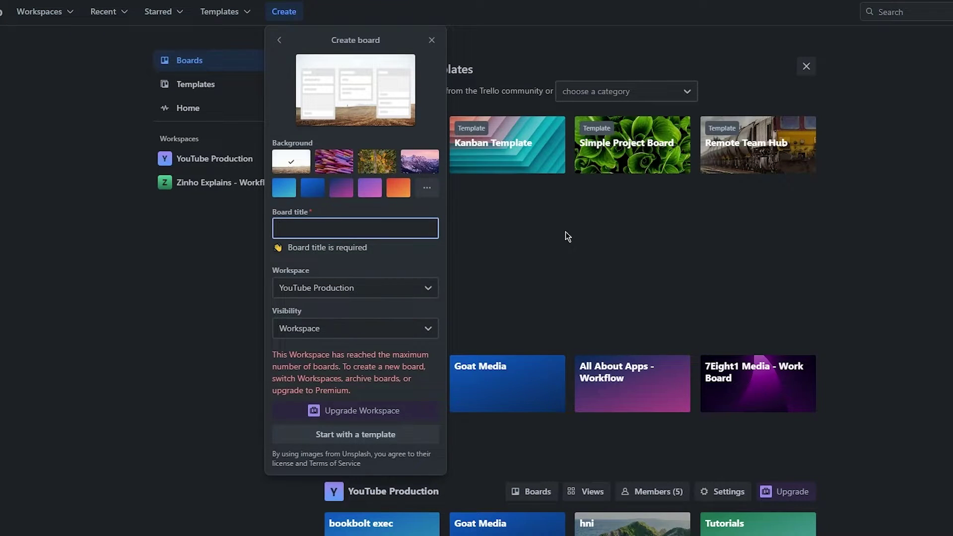
{"action": "type", "text": "c"}
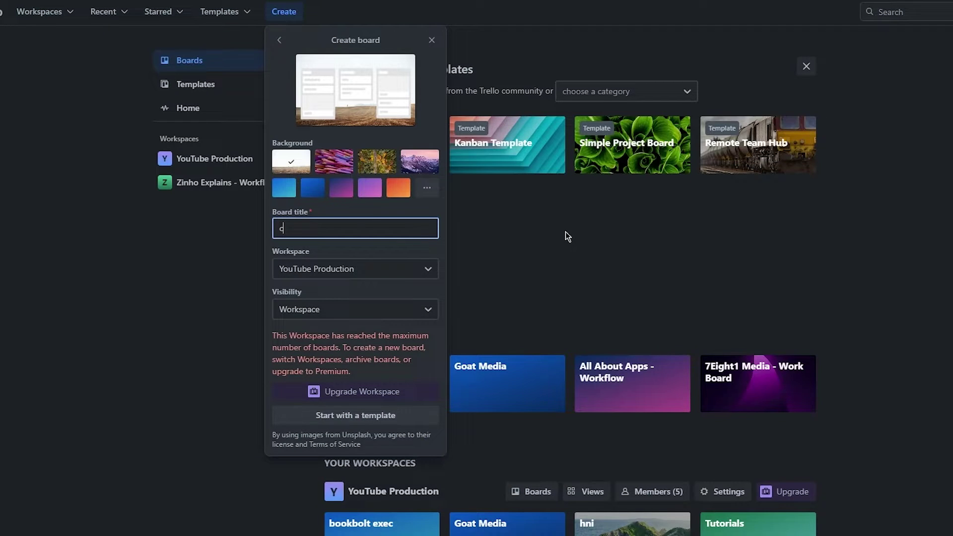
{"action": "type", "text": "ontent calendar"}
Put the board in the Zinho Explains - Workflow workspace and make it Private.
{"action": "left_click", "coordinate": [382, 269]}
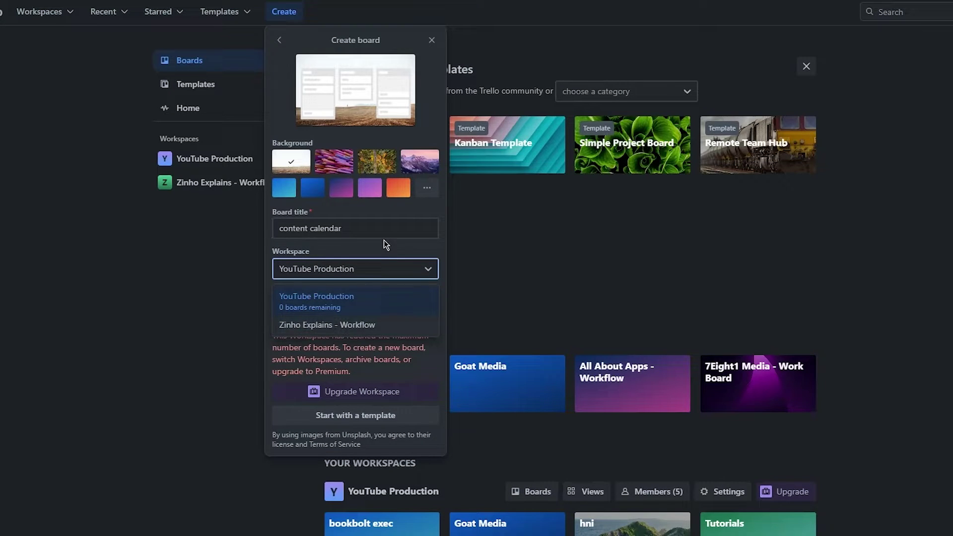
{"action": "left_click", "coordinate": [371, 268]}
{"action": "left_click", "coordinate": [371, 269]}
{"action": "left_click", "coordinate": [380, 324]}
{"action": "left_click", "coordinate": [387, 268]}
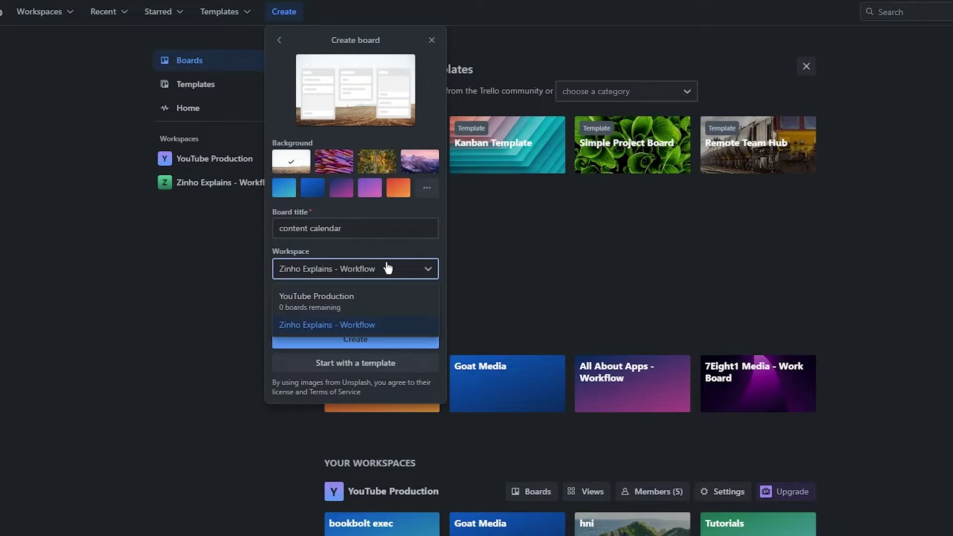
{"action": "left_click", "coordinate": [386, 268]}
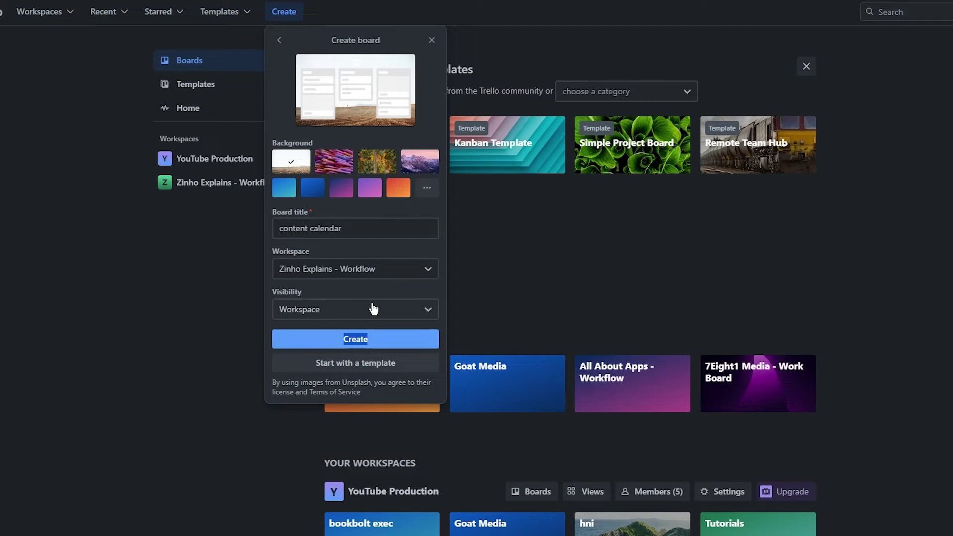
{"action": "left_click", "coordinate": [376, 309]}
{"action": "left_click", "coordinate": [342, 340]}
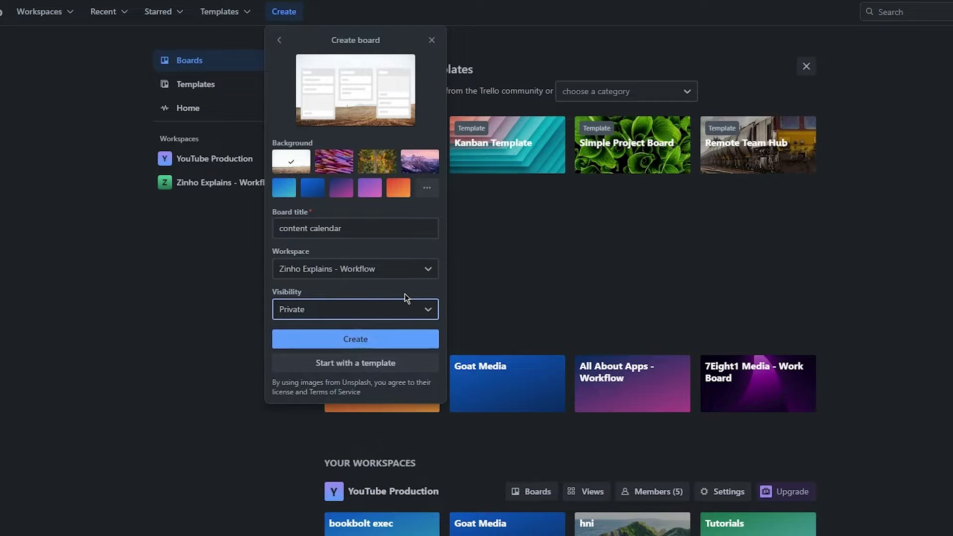
Create the board and add its first list, 'new ideas'.
{"action": "left_click", "coordinate": [378, 342]}
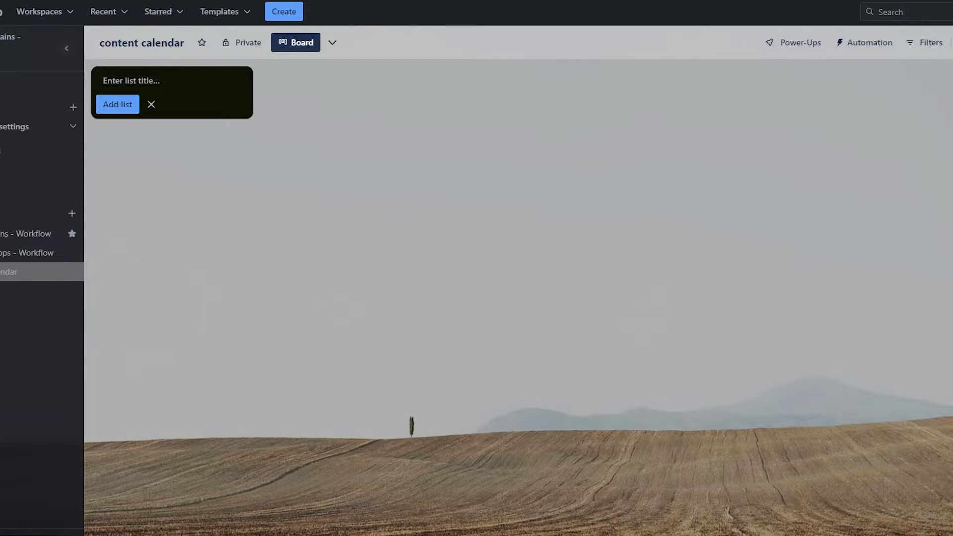
{"action": "left_click", "coordinate": [143, 80]}
{"action": "type", "text": "new ideas"}
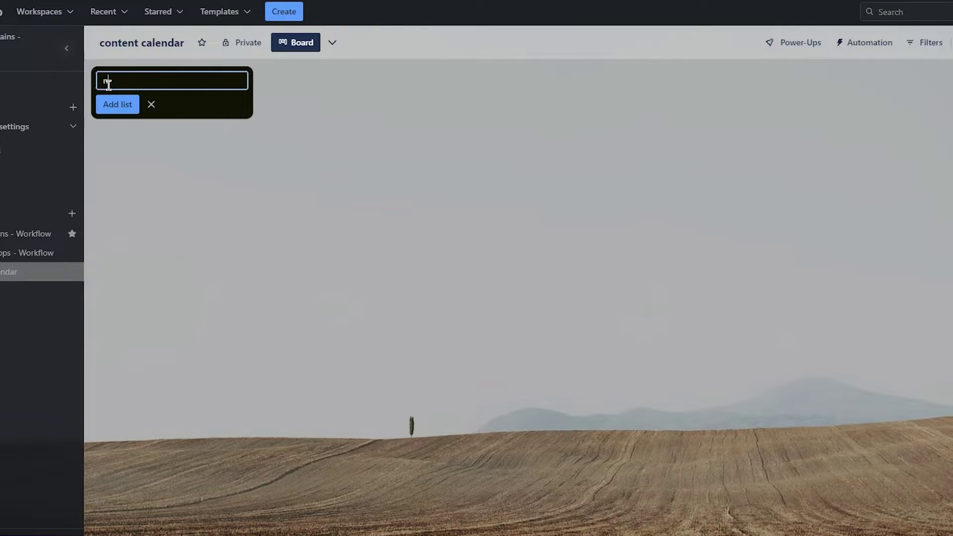
{"action": "key", "text": "Return"}
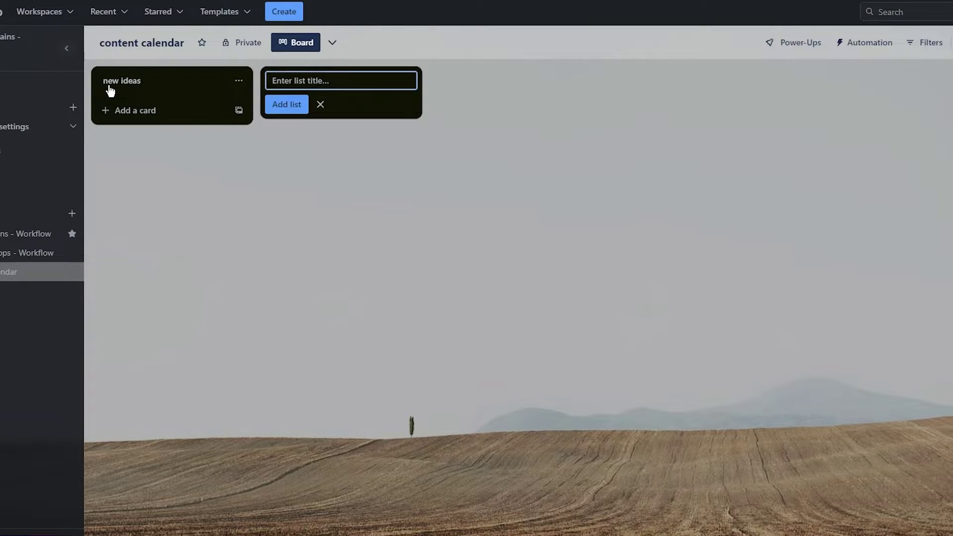
Add the lists 'content writing', 'designing', 'editing' and 'uploaded'.
{"action": "type", "text": "content writing"}
{"action": "key", "text": "Return"}
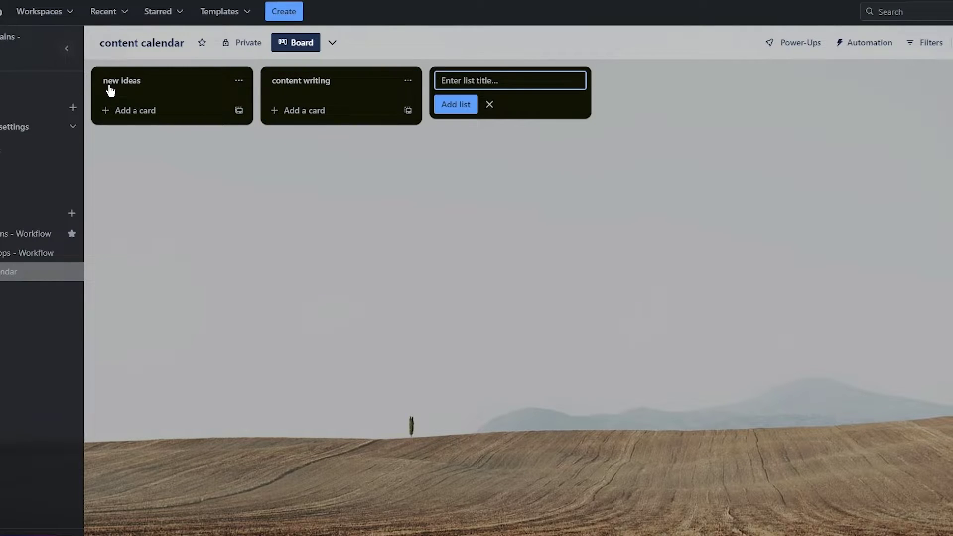
{"action": "type", "text": "designing"}
{"action": "key", "text": "Return"}
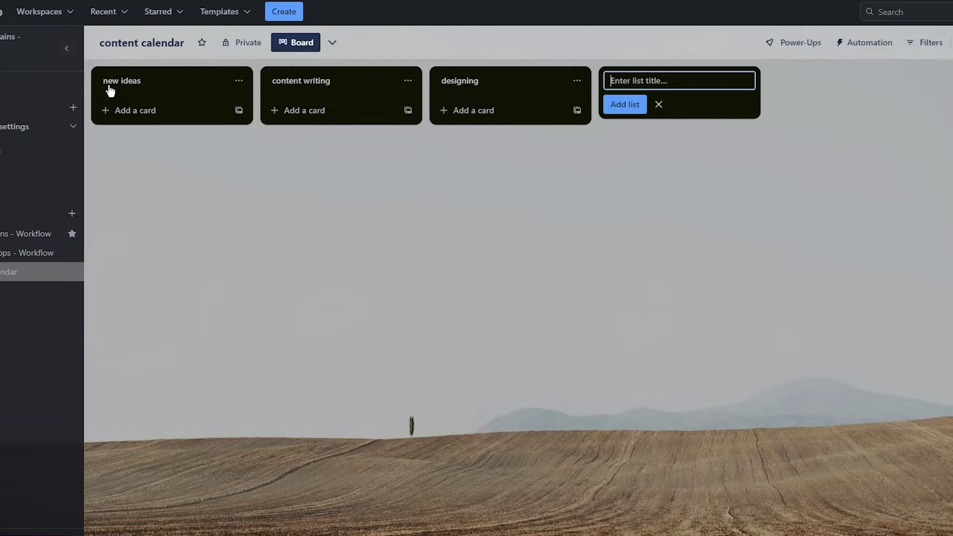
{"action": "type", "text": "editing"}
{"action": "key", "text": "Return"}
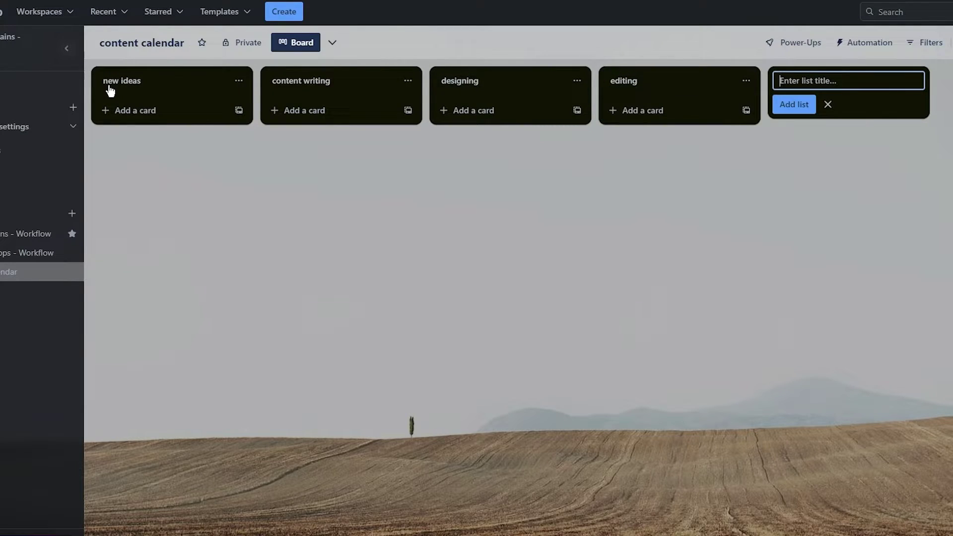
{"action": "type", "text": "uploaded"}
{"action": "key", "text": "Return"}
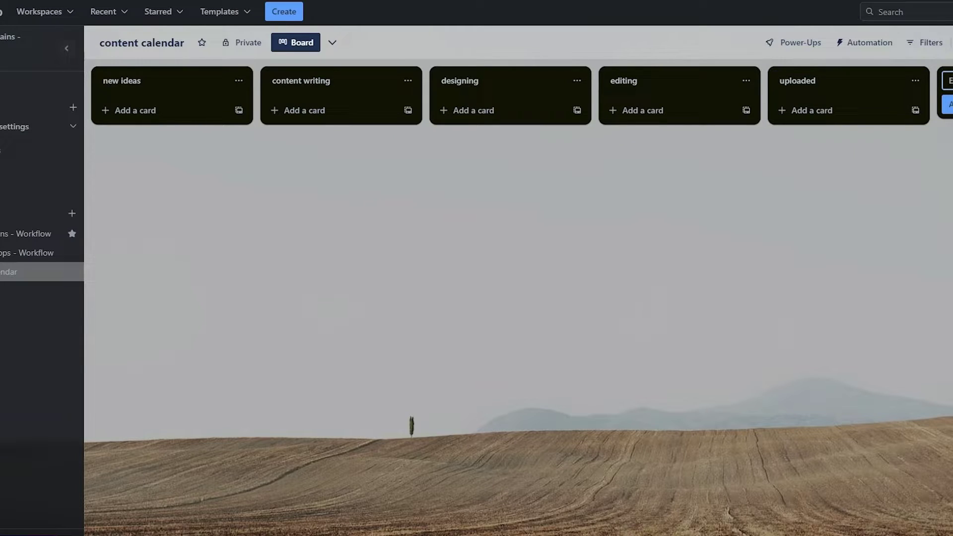
Finish adding lists, then put cards 'task 1', 'task 2' and 'task 3' under new ideas.
{"action": "left_click", "coordinate": [548, 231]}
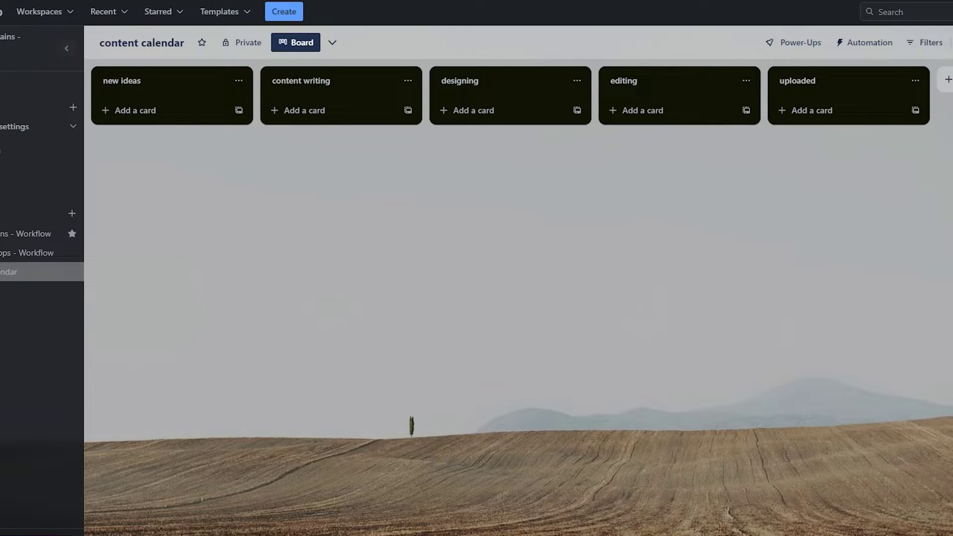
{"action": "scroll", "coordinate": [506, 304], "scroll_direction": "right", "scroll_amount": 2}
{"action": "scroll", "coordinate": [903, 323], "scroll_direction": "left", "scroll_amount": 2}
{"action": "left_click", "coordinate": [160, 111]}
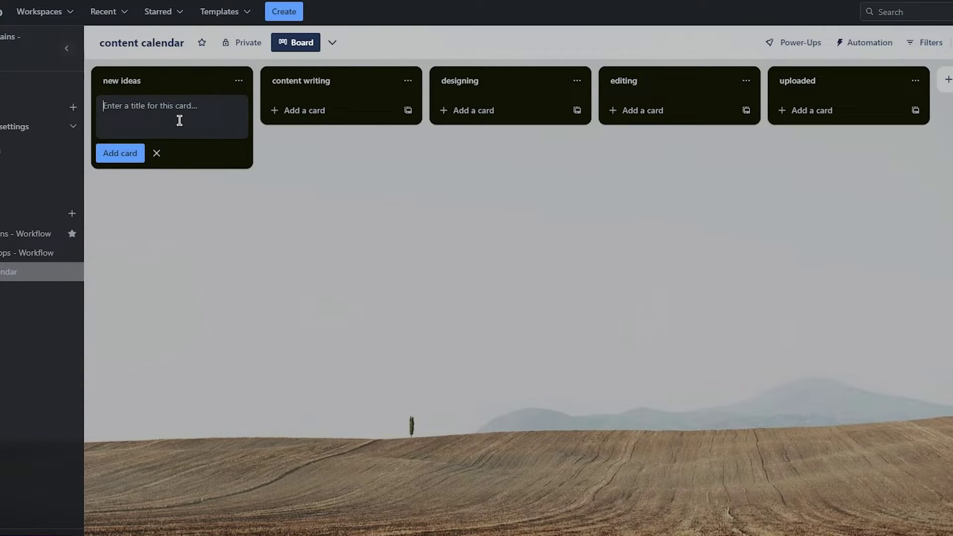
{"action": "type", "text": "task 1"}
{"action": "key", "text": "Return"}
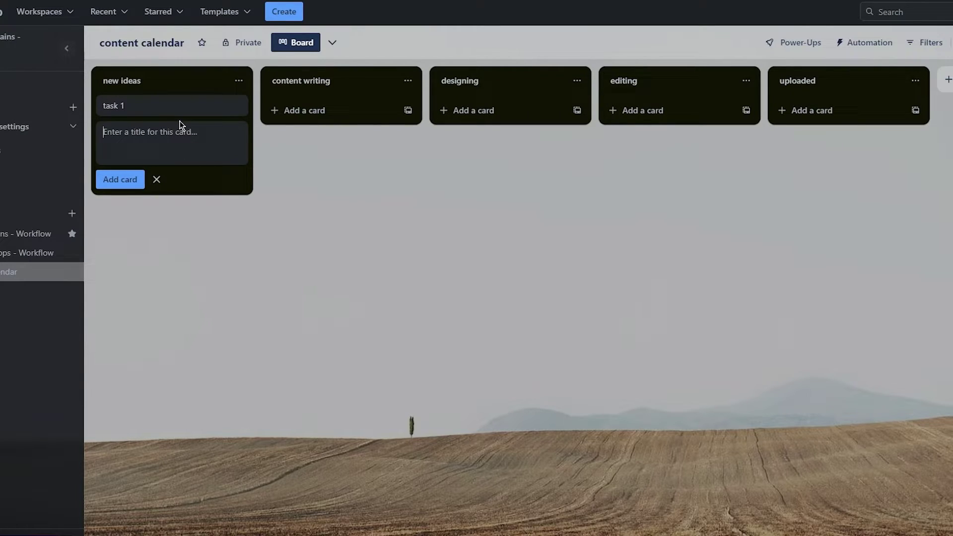
{"action": "type", "text": "task 2"}
{"action": "key", "text": "Return"}
{"action": "type", "text": "tas"}
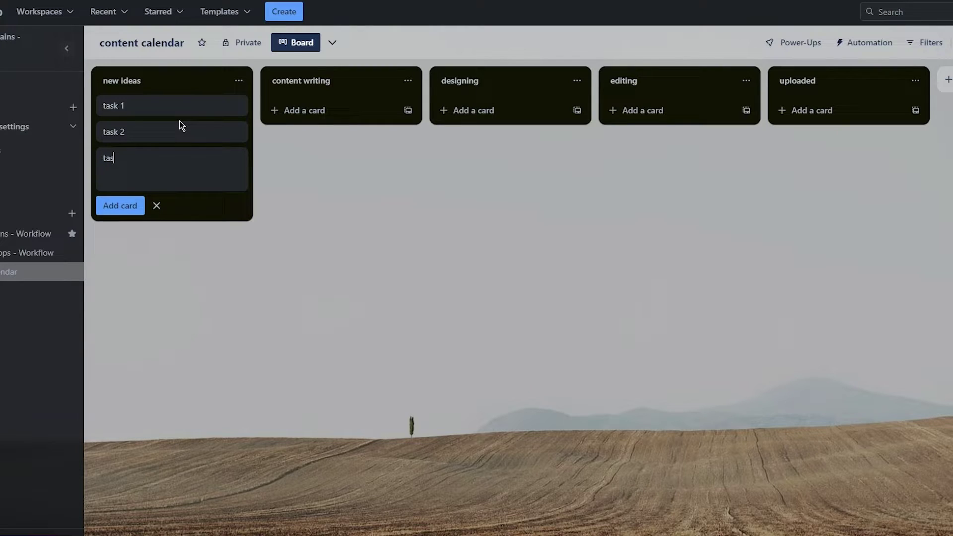
{"action": "type", "text": "k 3"}
{"action": "key", "text": "Return"}
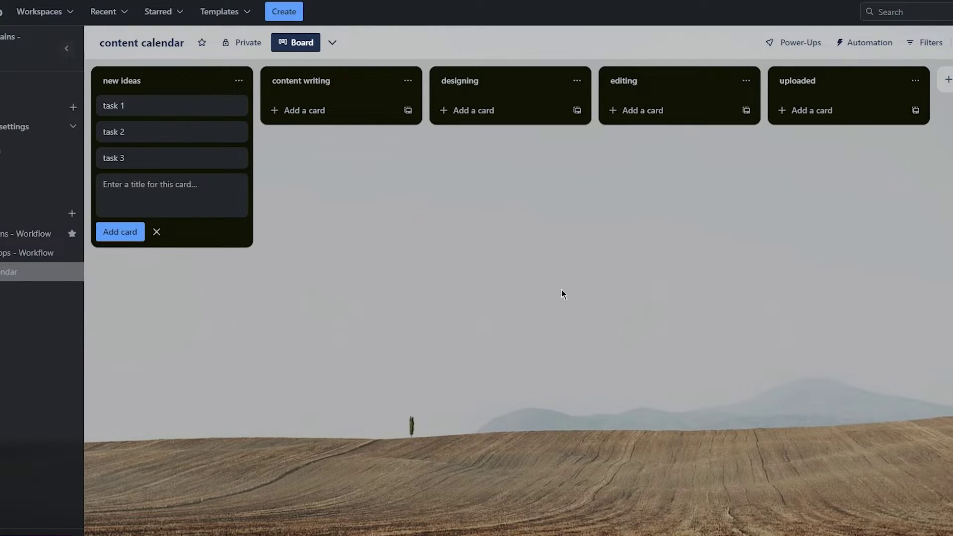
{"action": "left_click", "coordinate": [464, 307]}
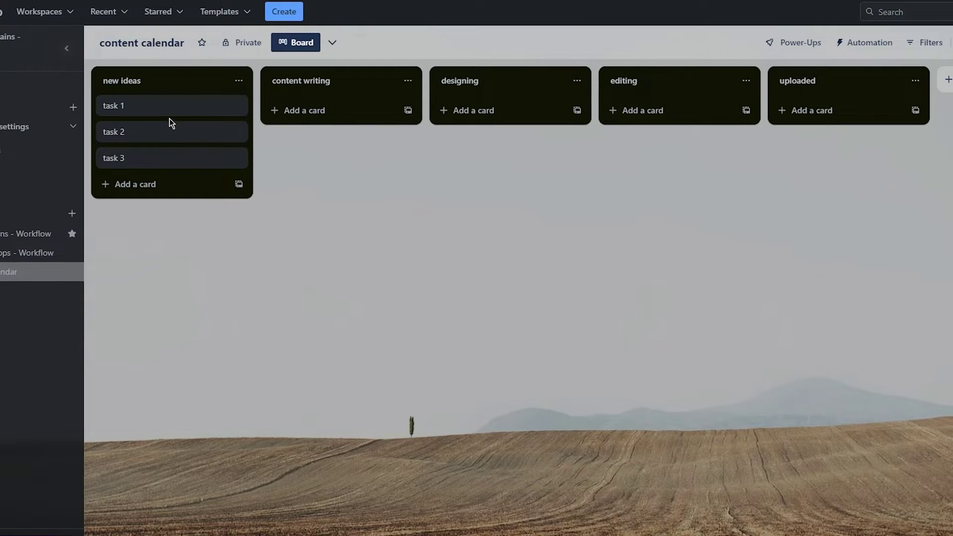
Open task 1 and save the description 'reel for insta' / 'trying mrbeast video ideas'.
{"action": "left_click", "coordinate": [159, 108]}
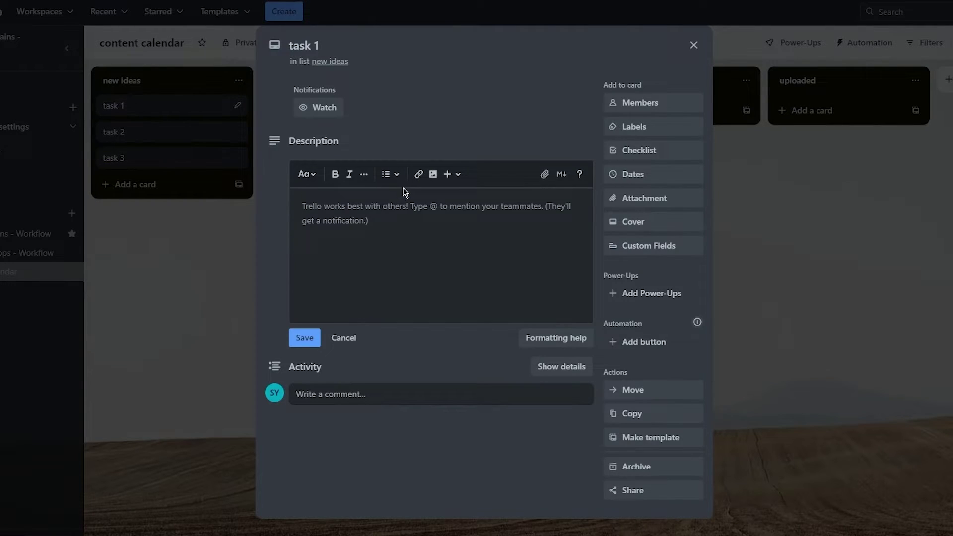
{"action": "left_click", "coordinate": [377, 221]}
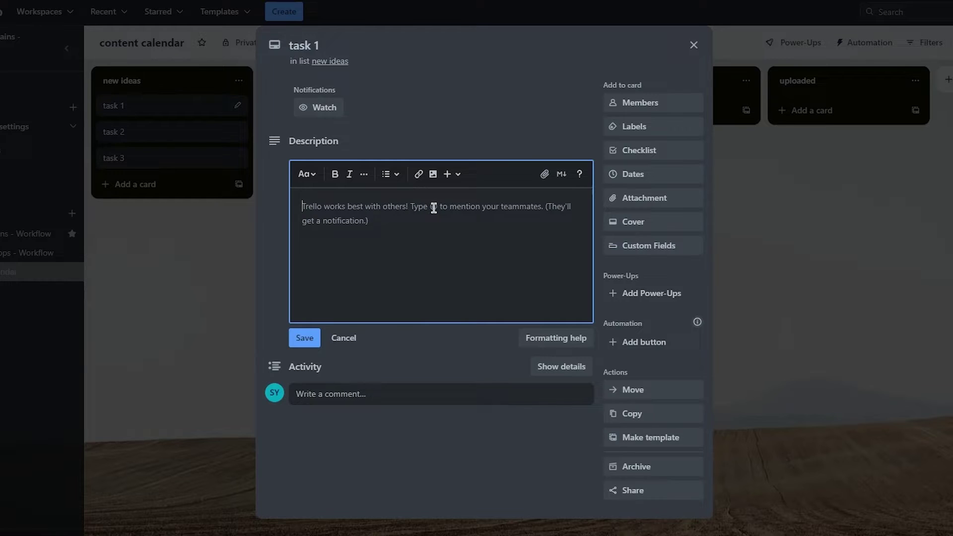
{"action": "type", "text": "ree"}
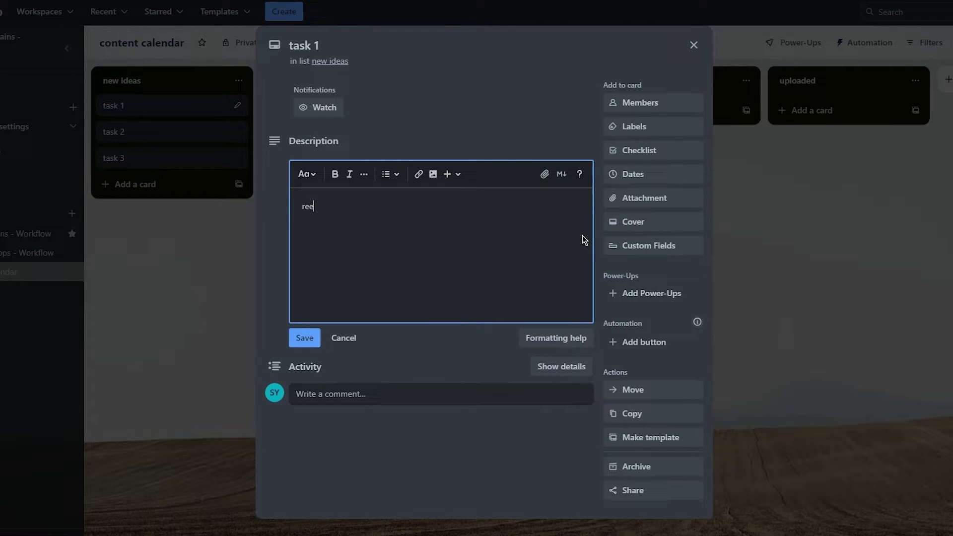
{"action": "type", "text": "l for insta"}
{"action": "key", "text": "Return"}
{"action": "type", "text": "trying mrbeast video idea"}
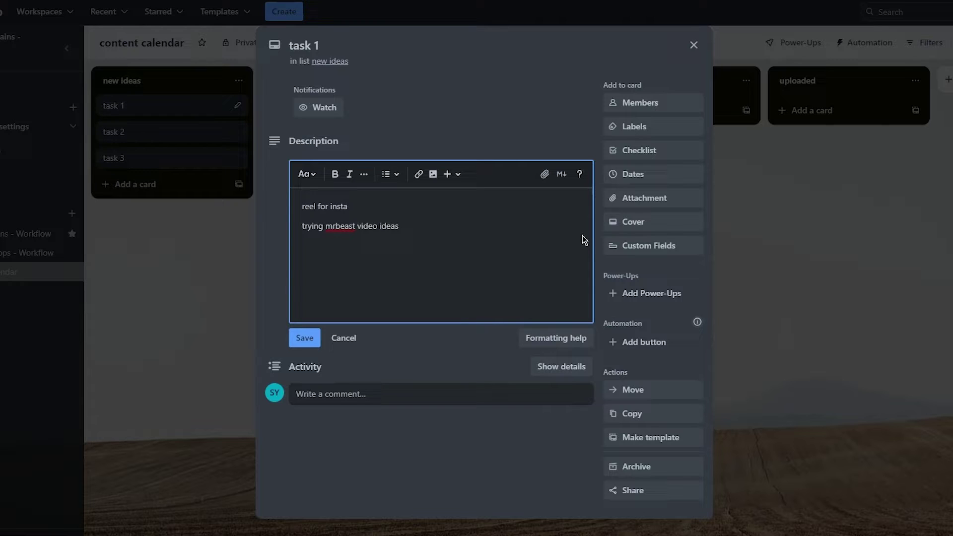
{"action": "type", "text": "s"}
{"action": "left_click", "coordinate": [404, 425]}
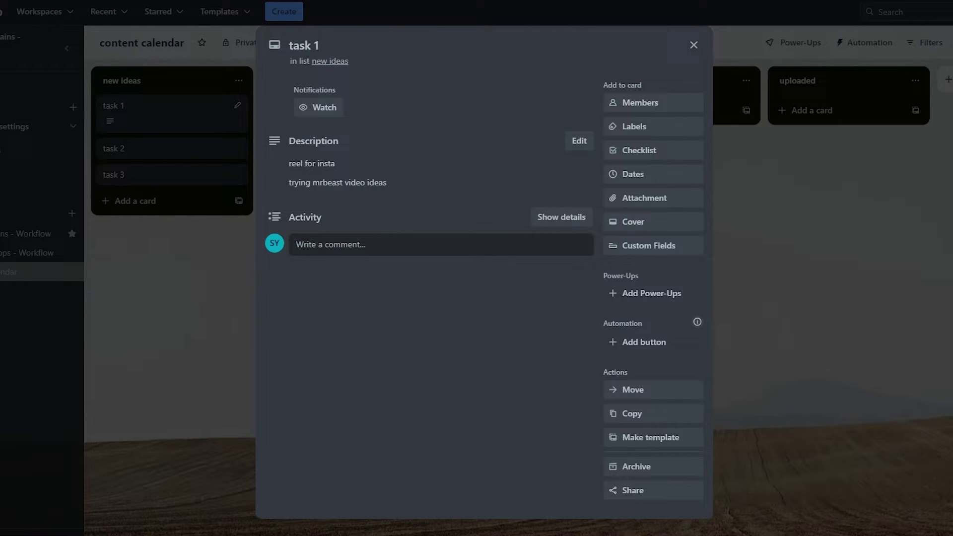
Assign the board member to task 1.
{"action": "left_click", "coordinate": [681, 102]}
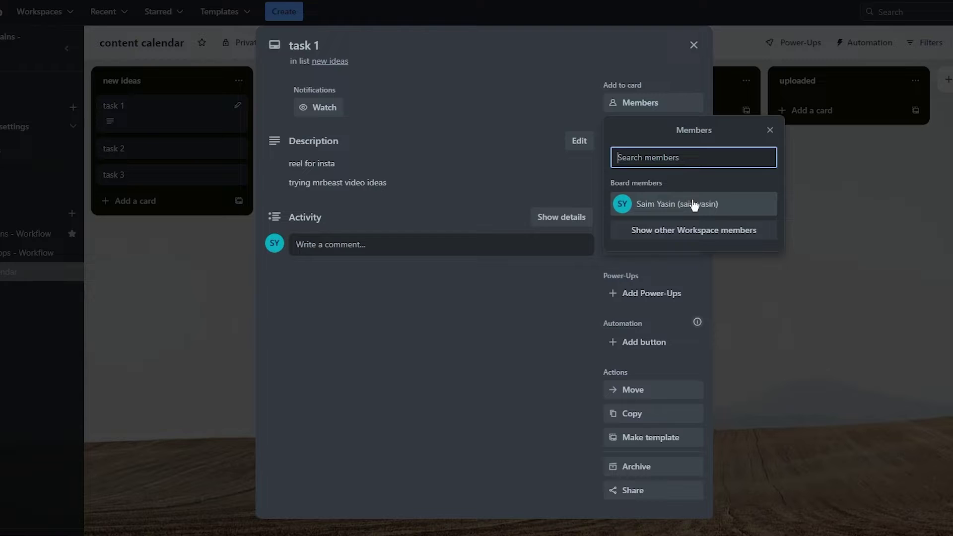
{"action": "left_click", "coordinate": [693, 203]}
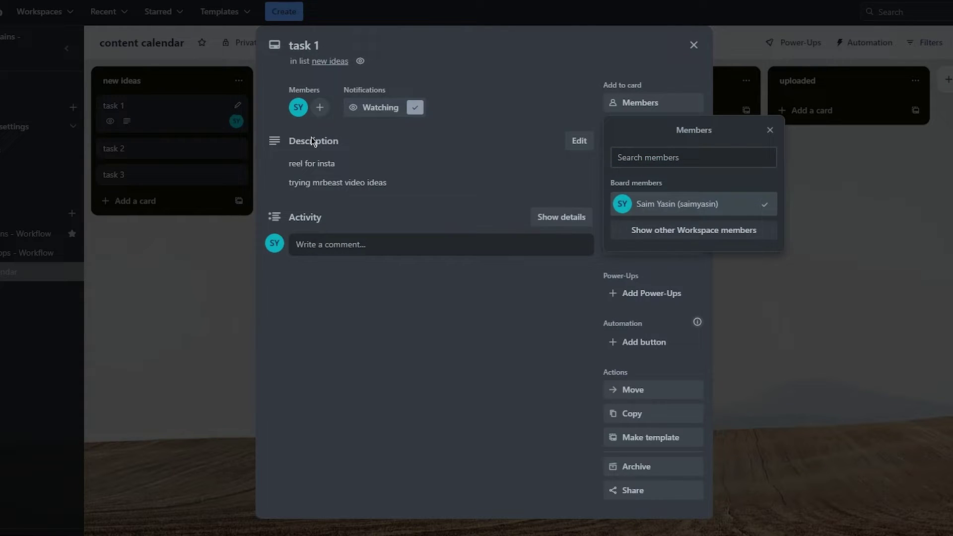
{"action": "left_click", "coordinate": [409, 327]}
{"action": "left_click", "coordinate": [196, 163]}
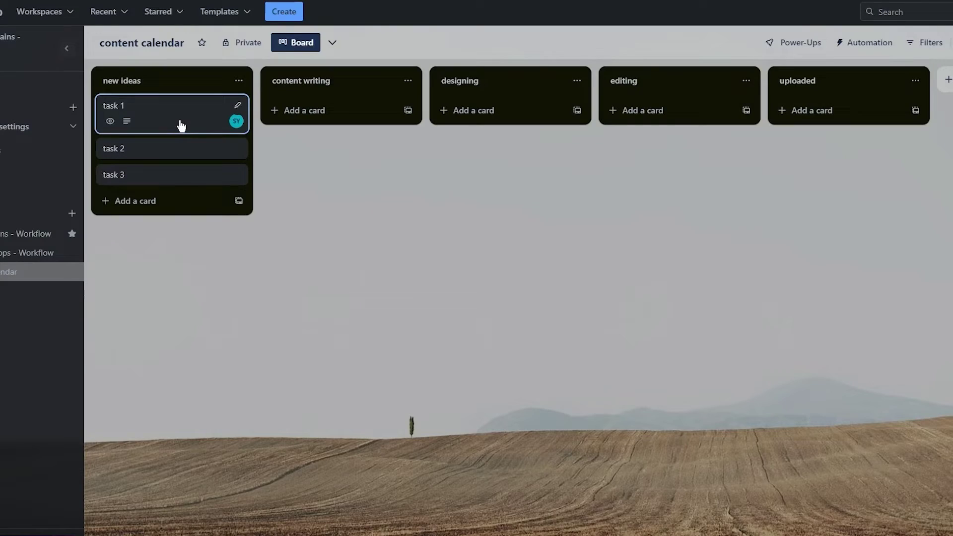
{"action": "left_click", "coordinate": [243, 119]}
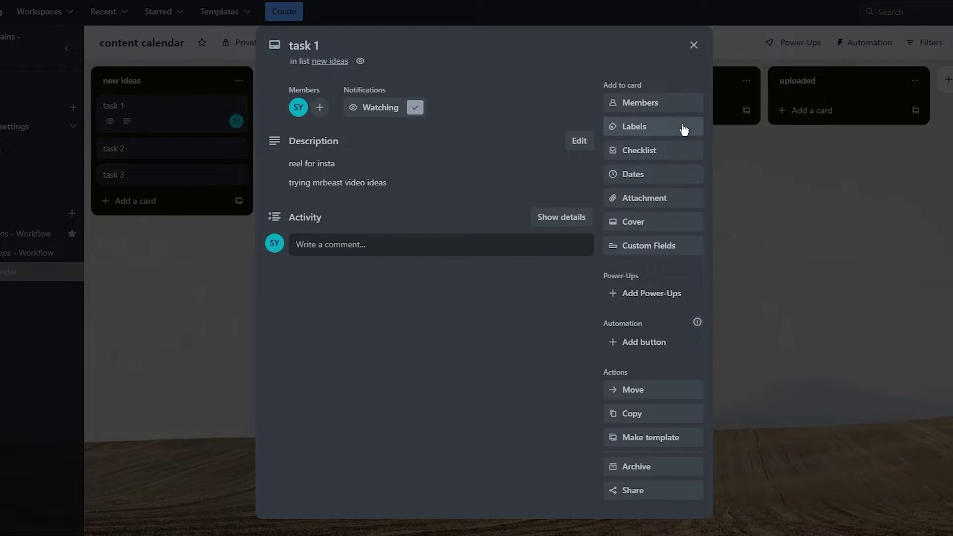
Tag task 1 with the red label only.
{"action": "left_click", "coordinate": [630, 127]}
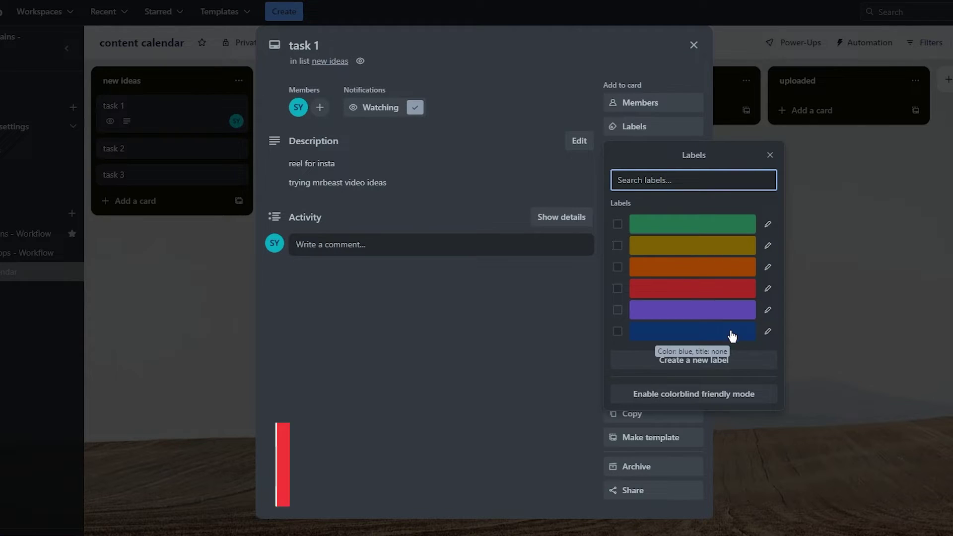
{"action": "left_click", "coordinate": [692, 288]}
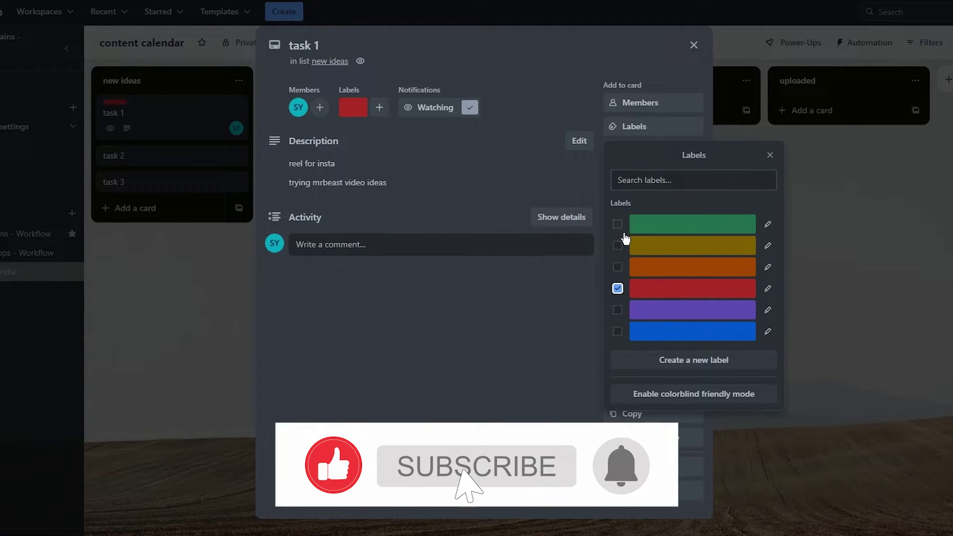
{"action": "left_click", "coordinate": [655, 224]}
{"action": "left_click", "coordinate": [655, 224]}
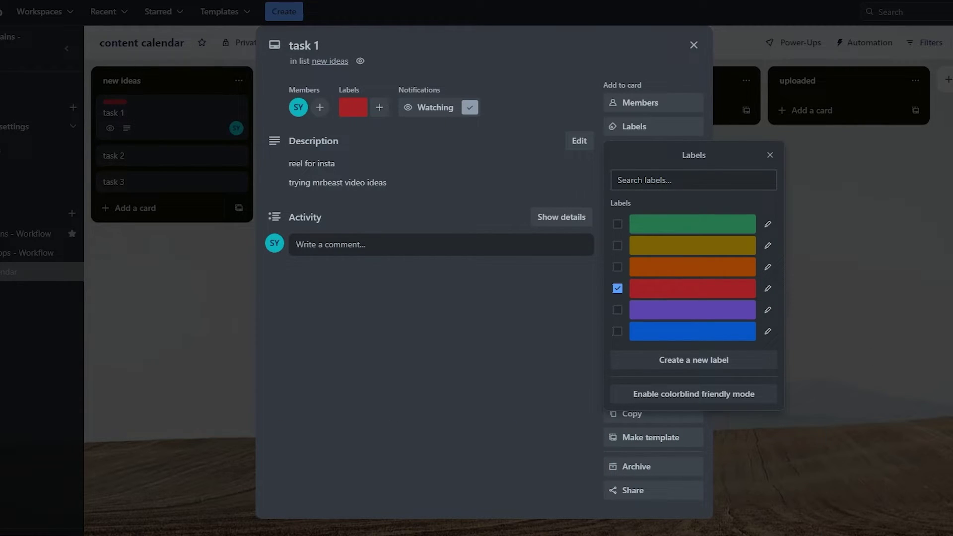
{"action": "left_click", "coordinate": [525, 364]}
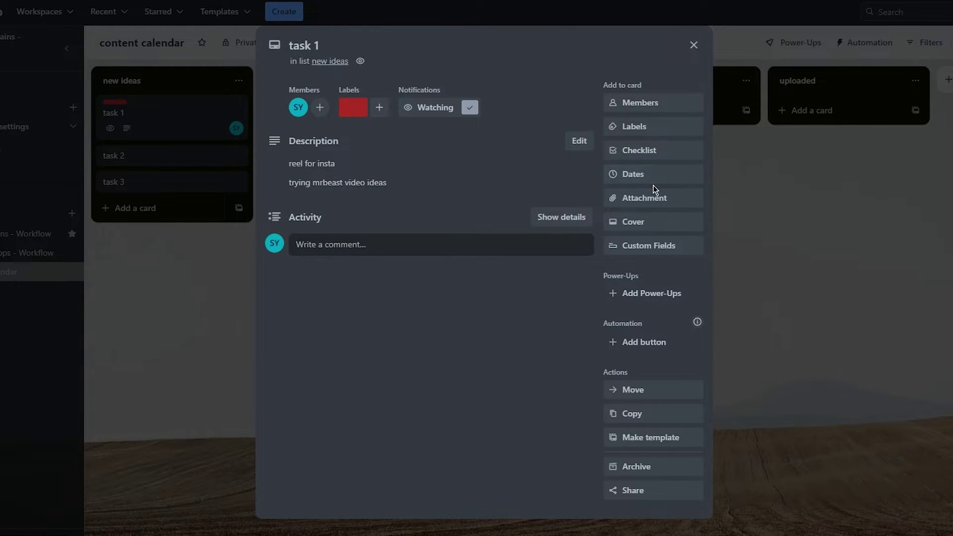
Open task 1's dates and enable a start date alongside the due date.
{"action": "left_click", "coordinate": [635, 178]}
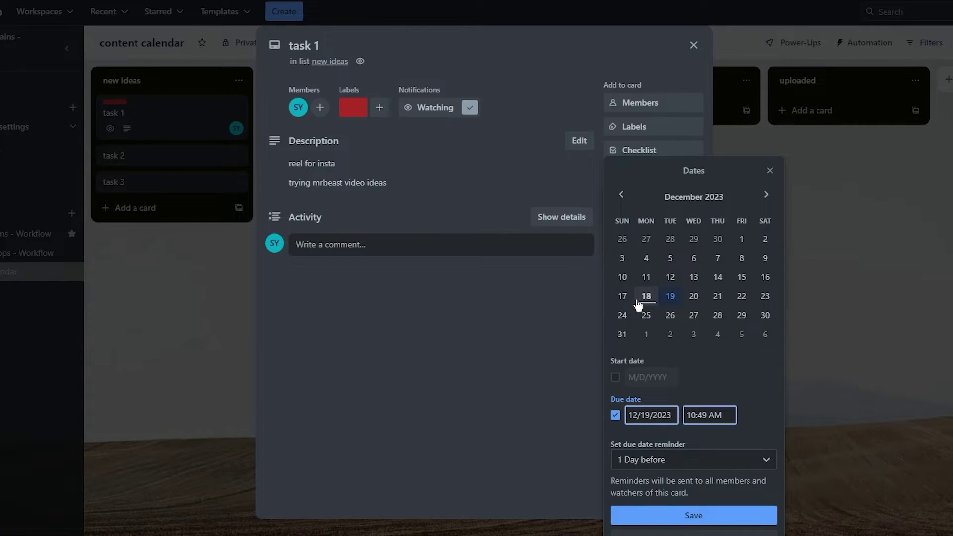
{"action": "left_click", "coordinate": [695, 297]}
{"action": "left_click", "coordinate": [615, 378]}
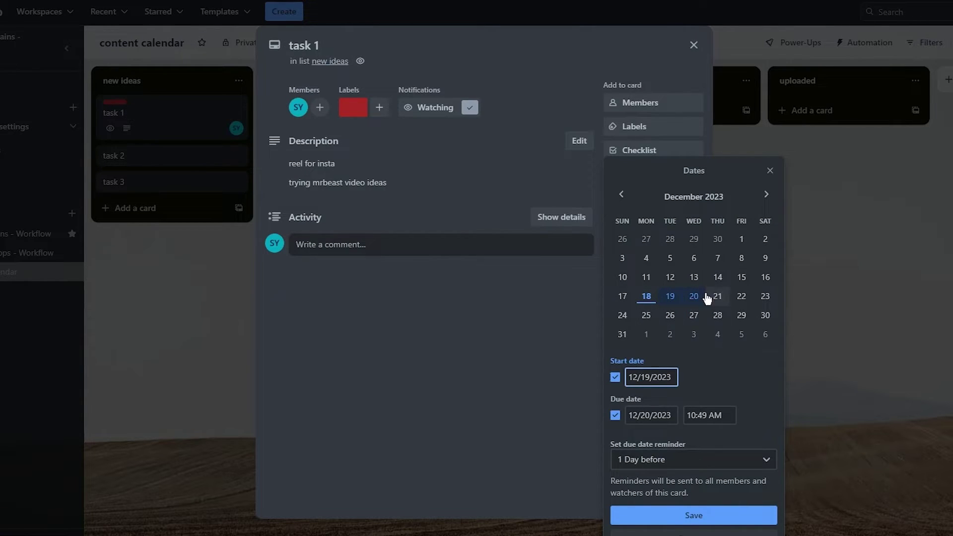
{"action": "left_click", "coordinate": [673, 300]}
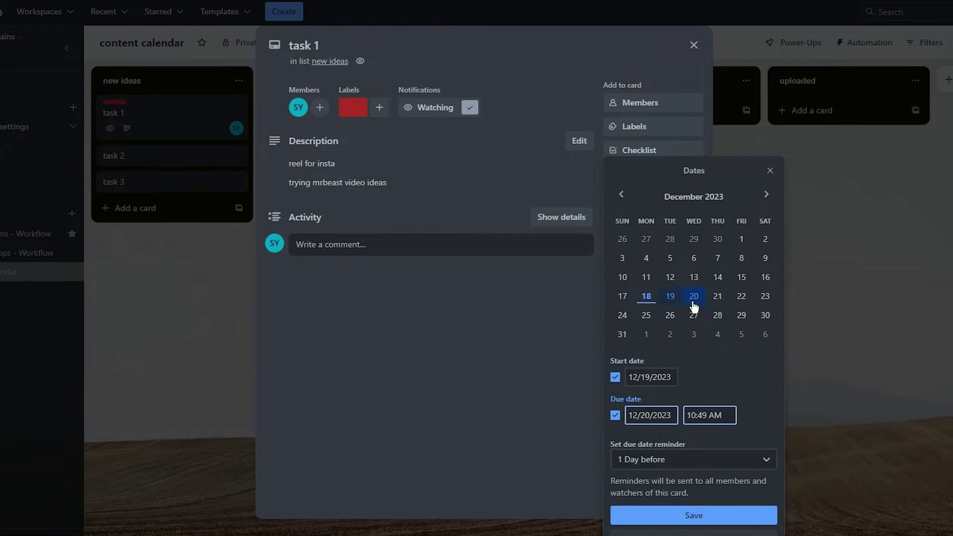
{"action": "left_click", "coordinate": [671, 297]}
{"action": "left_click", "coordinate": [671, 335]}
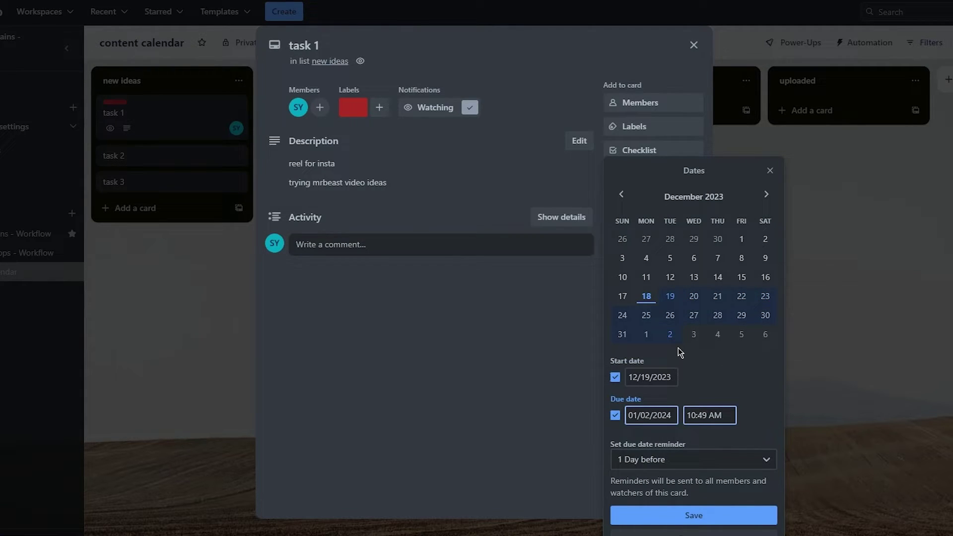
{"action": "left_click", "coordinate": [615, 414]}
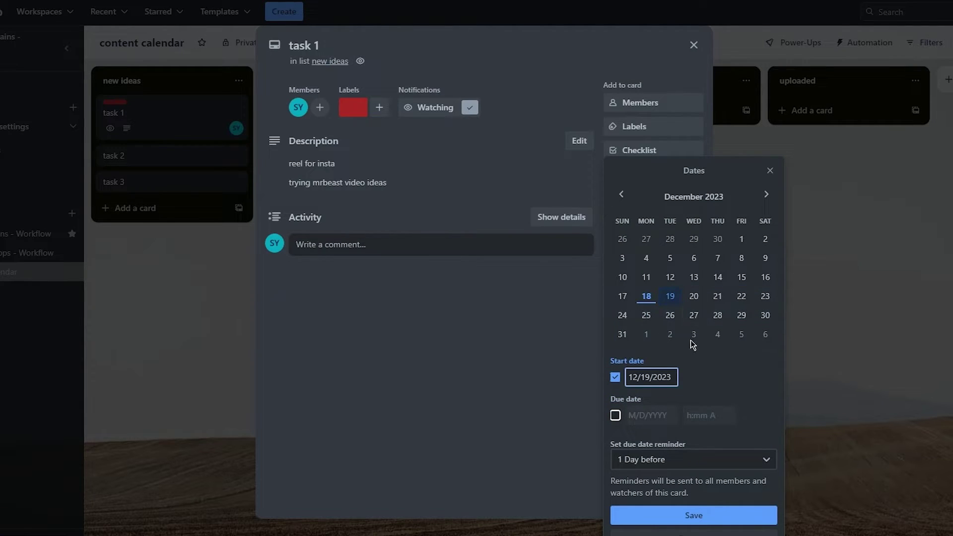
Save the Dec 20 – Dec 24 date range, leave it not complete, and return to the board.
{"action": "left_click", "coordinate": [694, 297]}
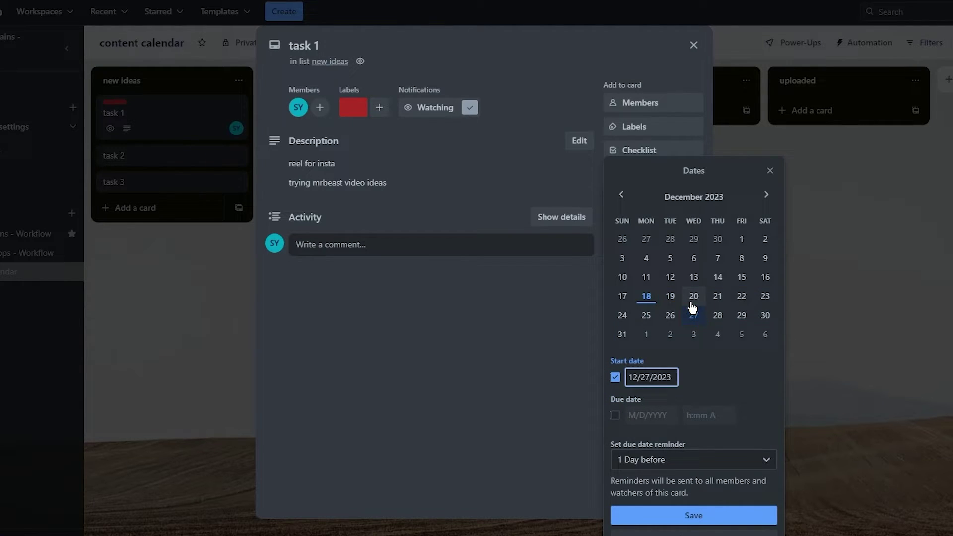
{"action": "left_click", "coordinate": [615, 415]}
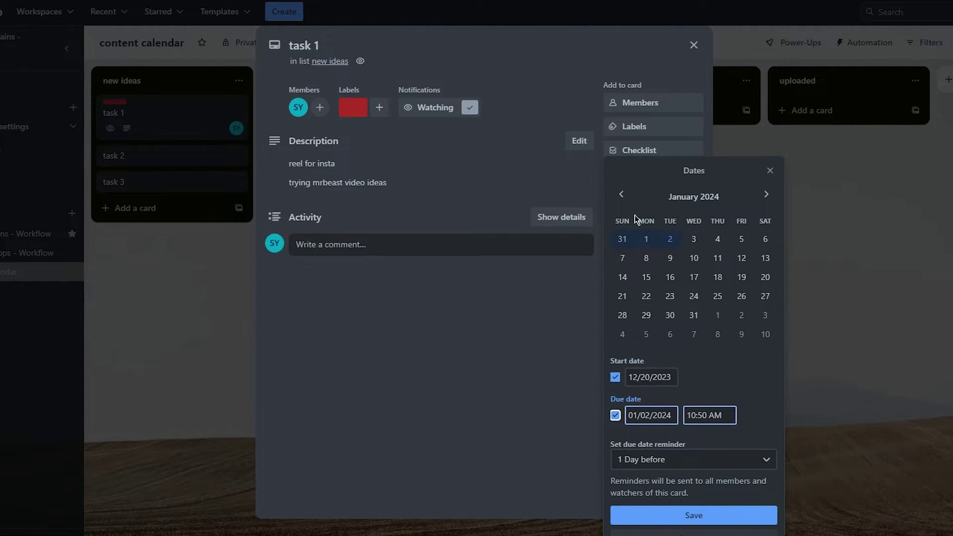
{"action": "left_click", "coordinate": [620, 194]}
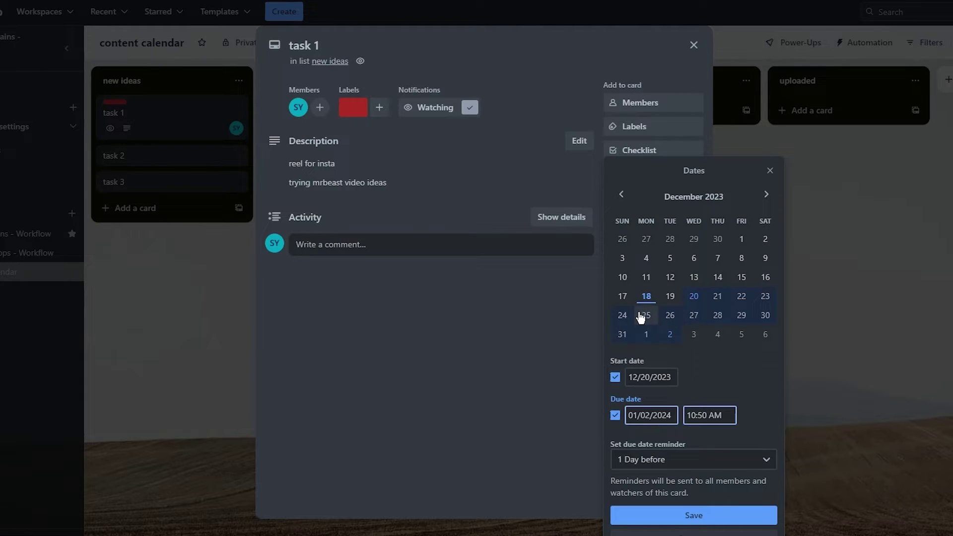
{"action": "left_click", "coordinate": [624, 316]}
{"action": "left_click", "coordinate": [685, 514]}
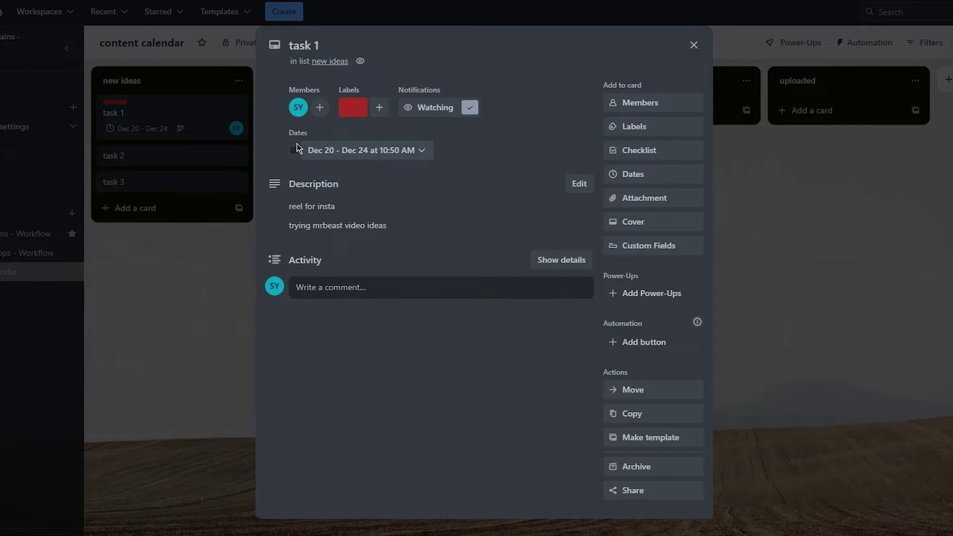
{"action": "left_click", "coordinate": [293, 151]}
{"action": "left_click", "coordinate": [293, 150]}
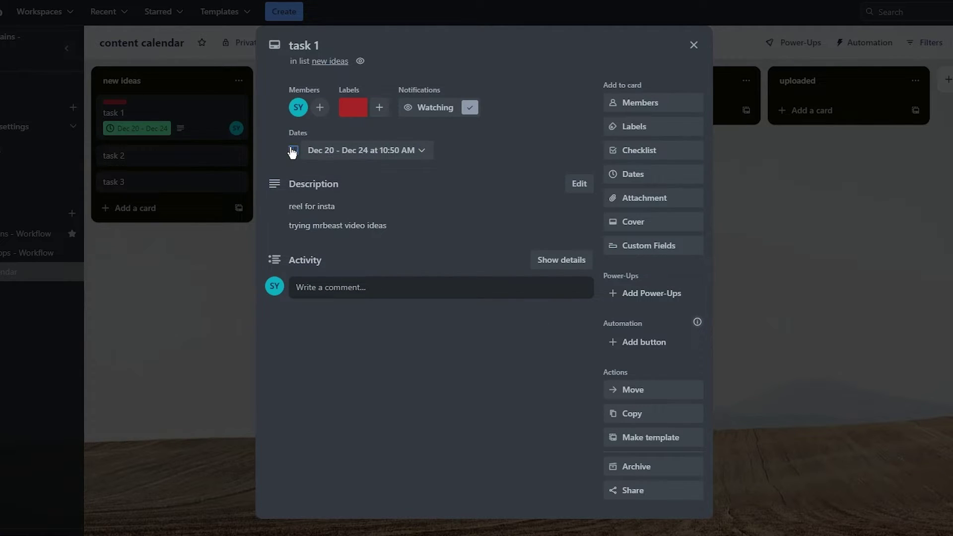
{"action": "left_click", "coordinate": [168, 278]}
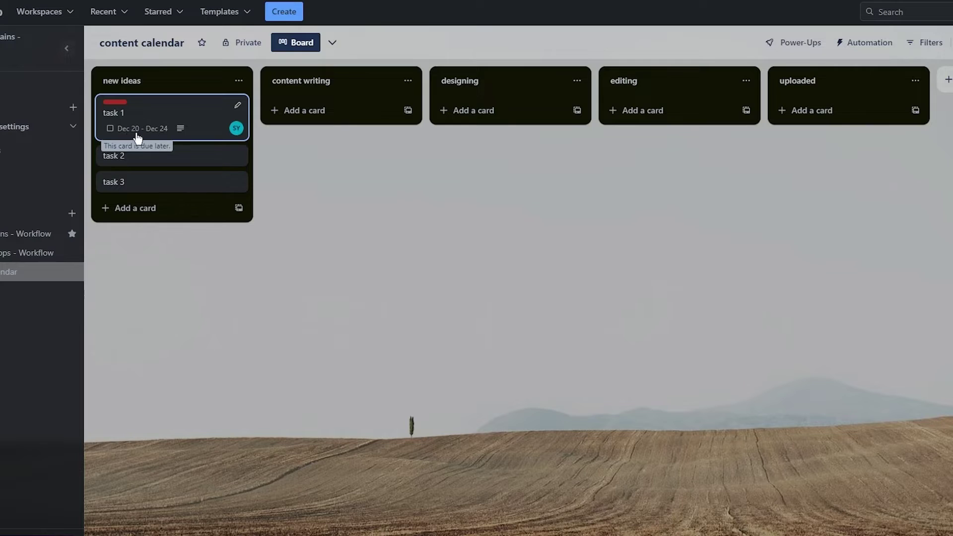
Reopen task 1, keep its dates not complete, and reschedule it to Dec 17–18.
{"action": "left_click", "coordinate": [168, 109]}
{"action": "left_click", "coordinate": [293, 150]}
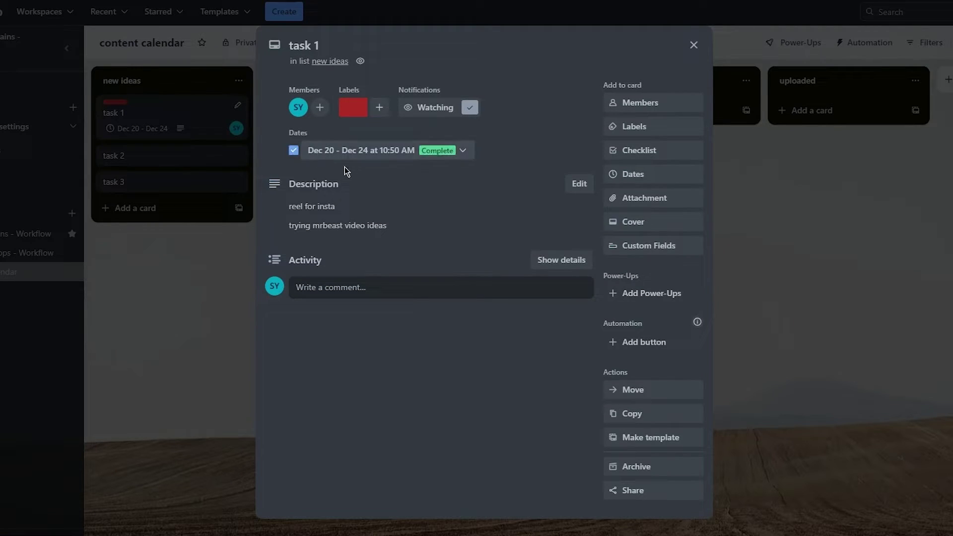
{"action": "left_click", "coordinate": [293, 150]}
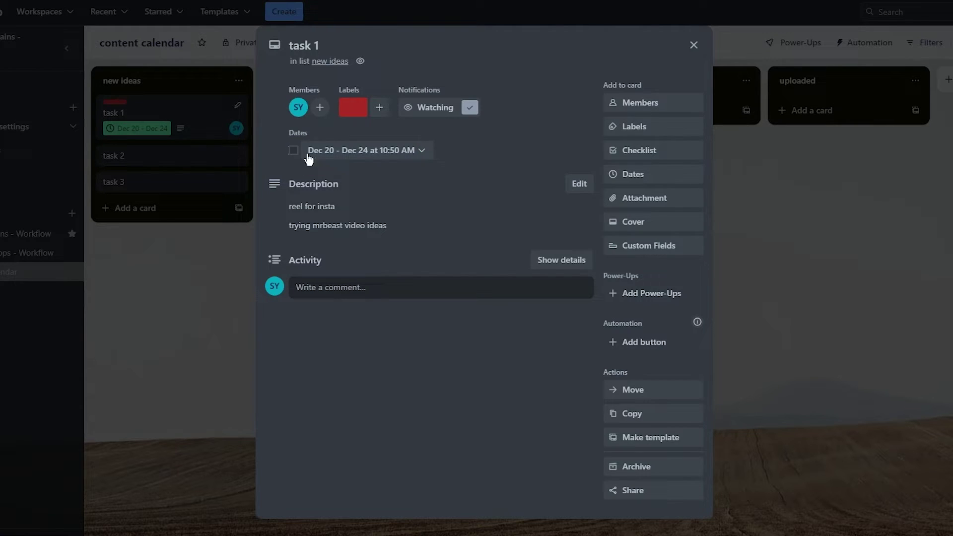
{"action": "left_click", "coordinate": [624, 172]}
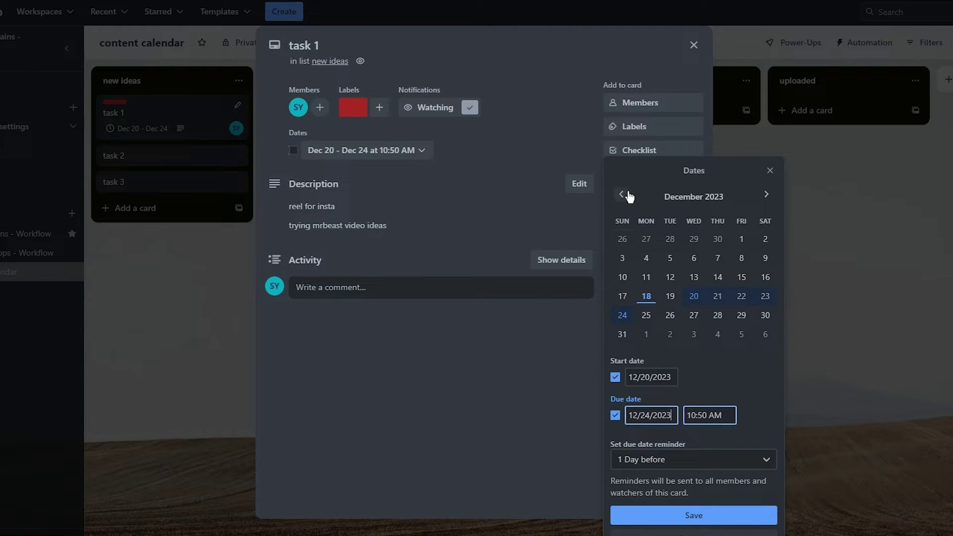
{"action": "left_click", "coordinate": [670, 296]}
{"action": "left_click", "coordinate": [693, 298]}
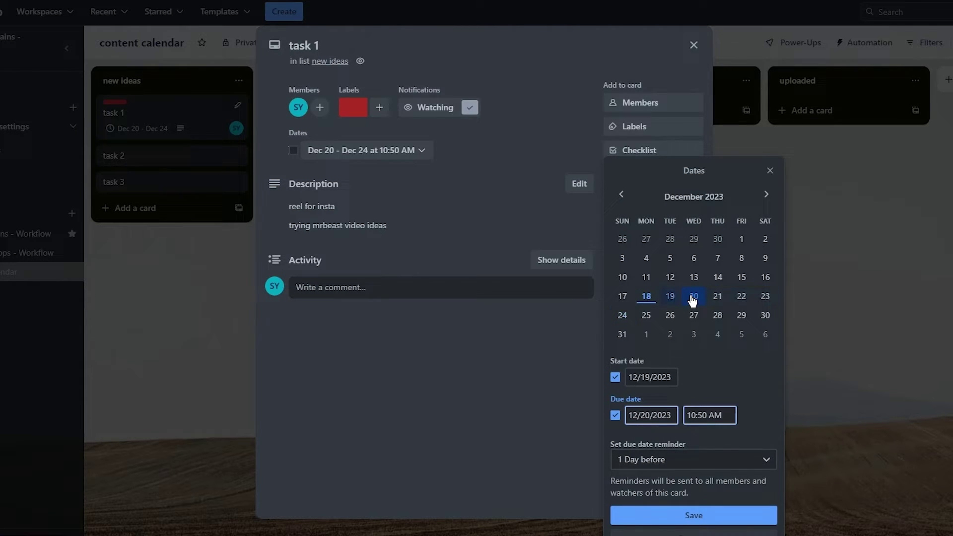
{"action": "left_click", "coordinate": [645, 297]}
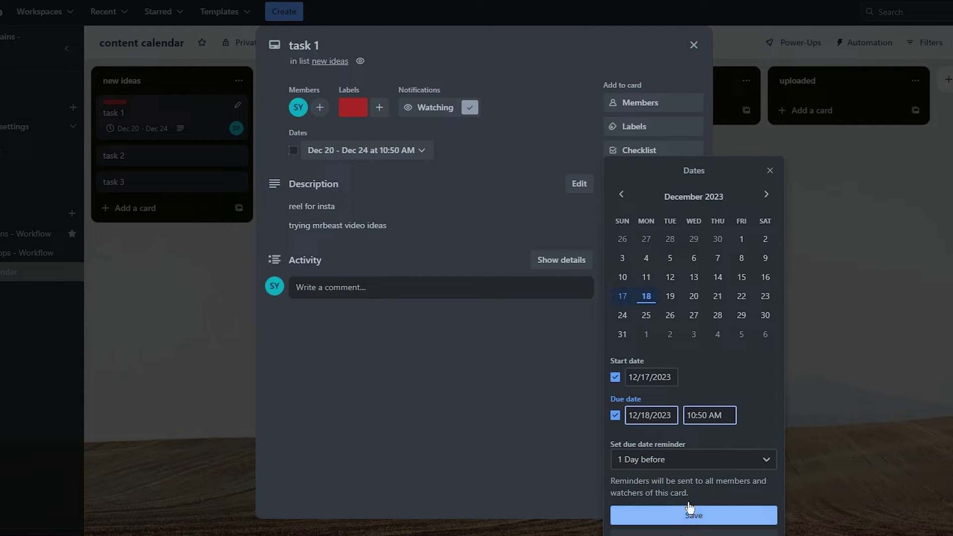
{"action": "left_click", "coordinate": [678, 514]}
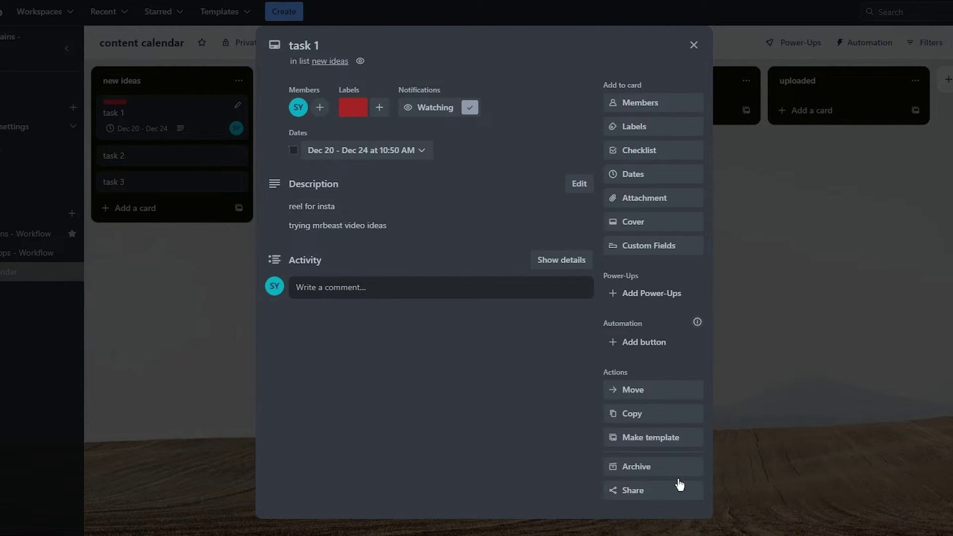
{"action": "left_click", "coordinate": [233, 157]}
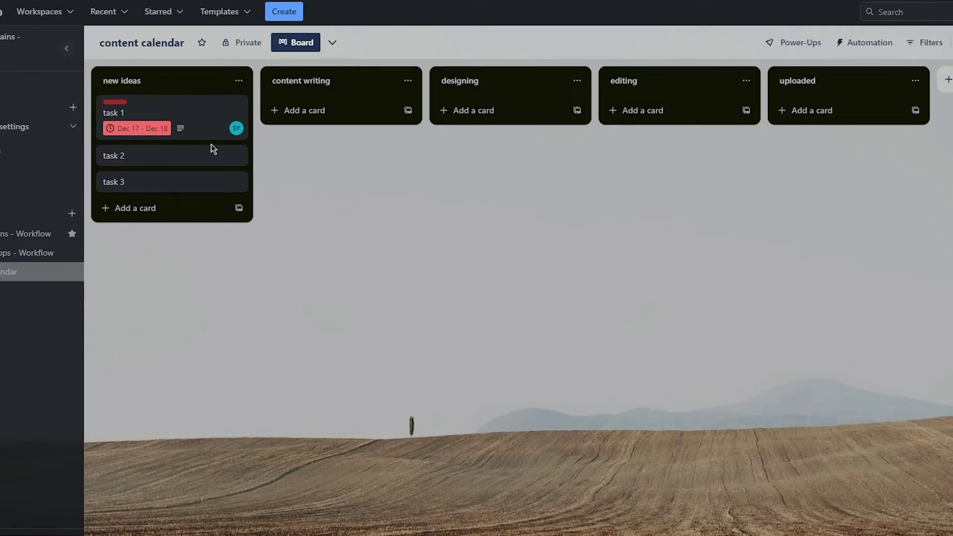
Move task 1's dates to Dec 10–11 and reopen the card to confirm it's overdue.
{"action": "left_click", "coordinate": [204, 129]}
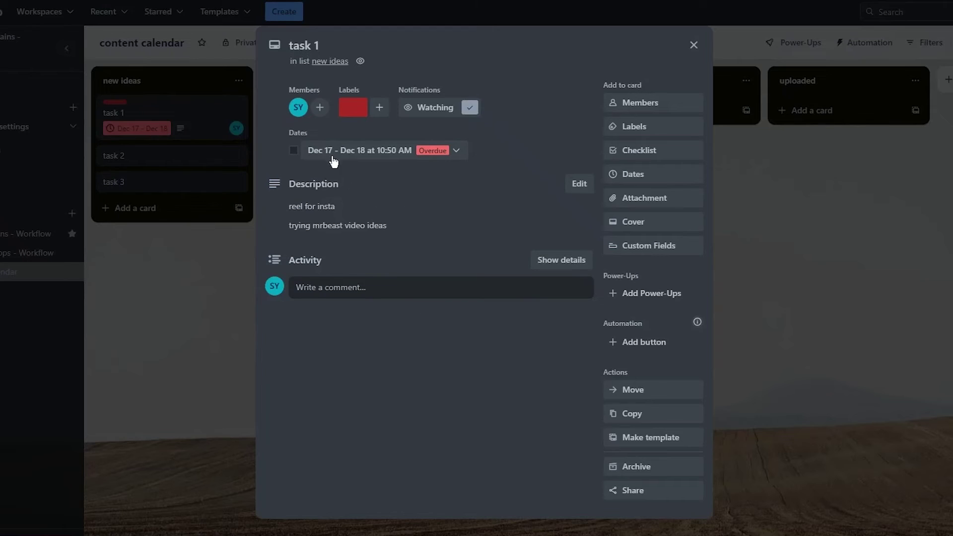
{"action": "left_click", "coordinate": [362, 149]}
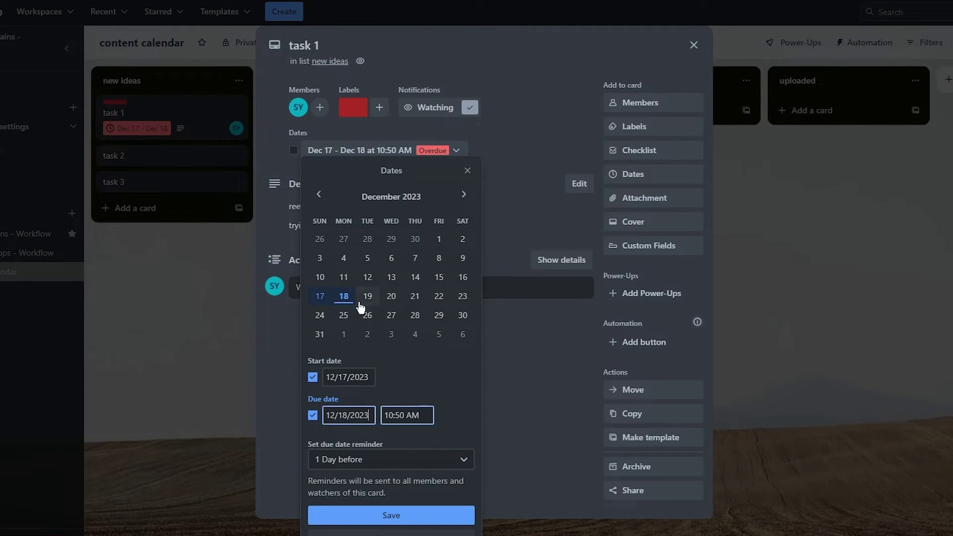
{"action": "left_click", "coordinate": [333, 283]}
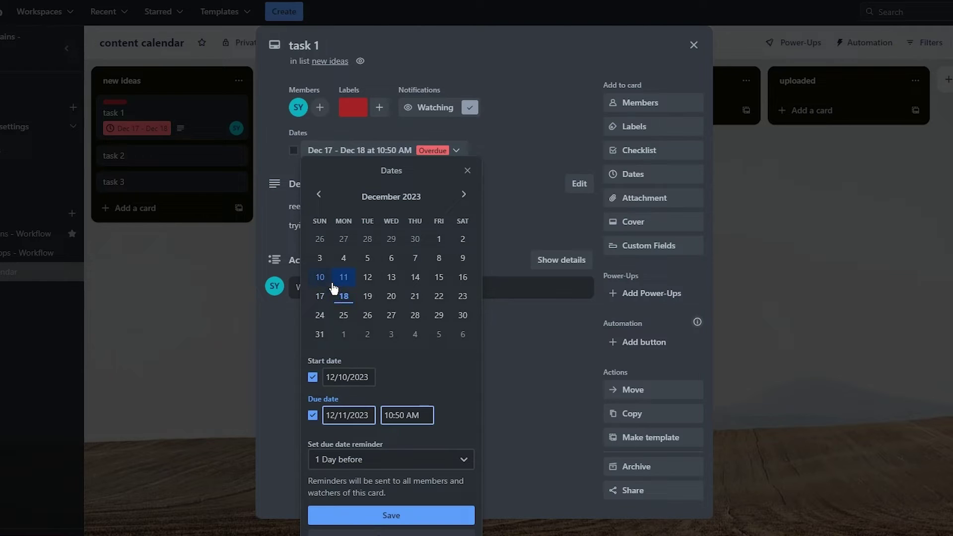
{"action": "left_click", "coordinate": [366, 515]}
{"action": "left_click", "coordinate": [737, 257]}
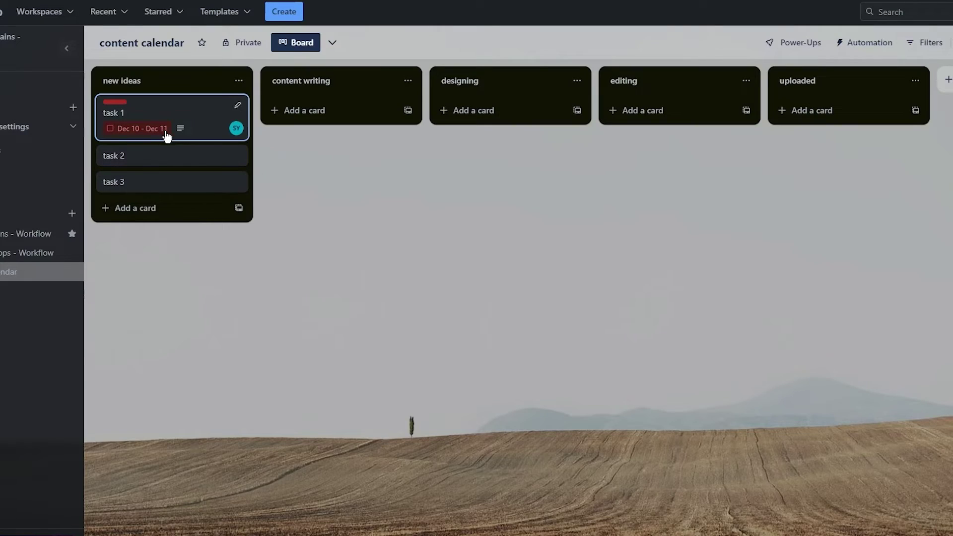
{"action": "left_click", "coordinate": [196, 112]}
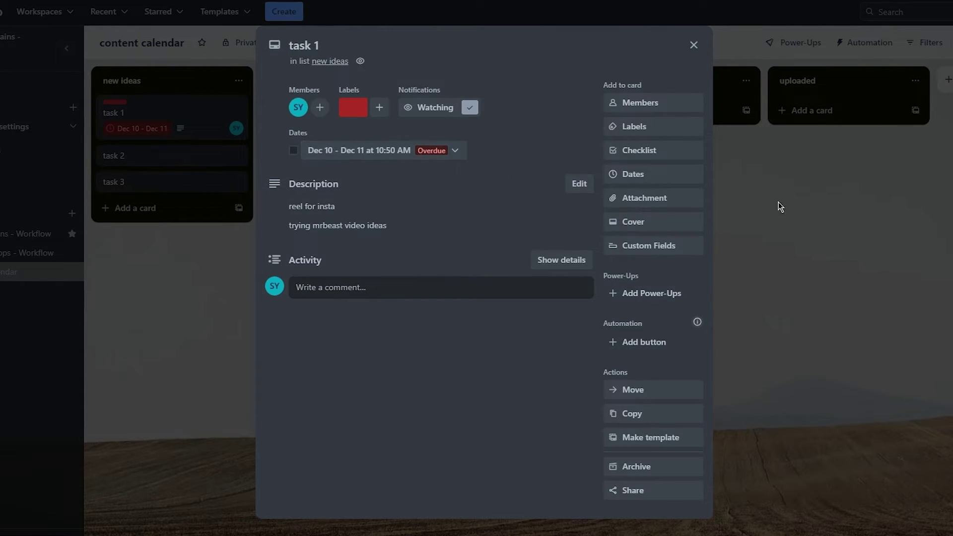
Reopen task 1 and open, then dismiss, the attachment options.
{"action": "left_click", "coordinate": [853, 213]}
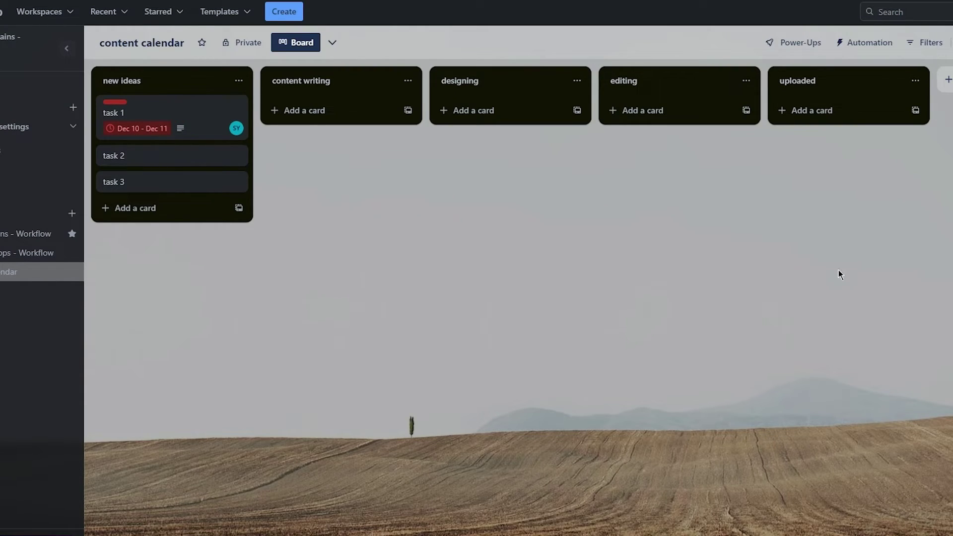
{"action": "left_click", "coordinate": [187, 114]}
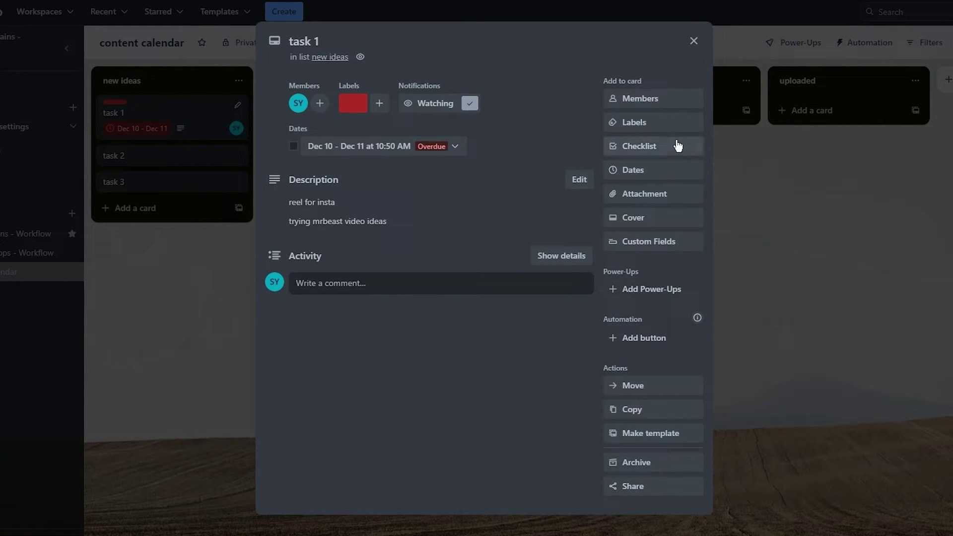
{"action": "left_click", "coordinate": [658, 198]}
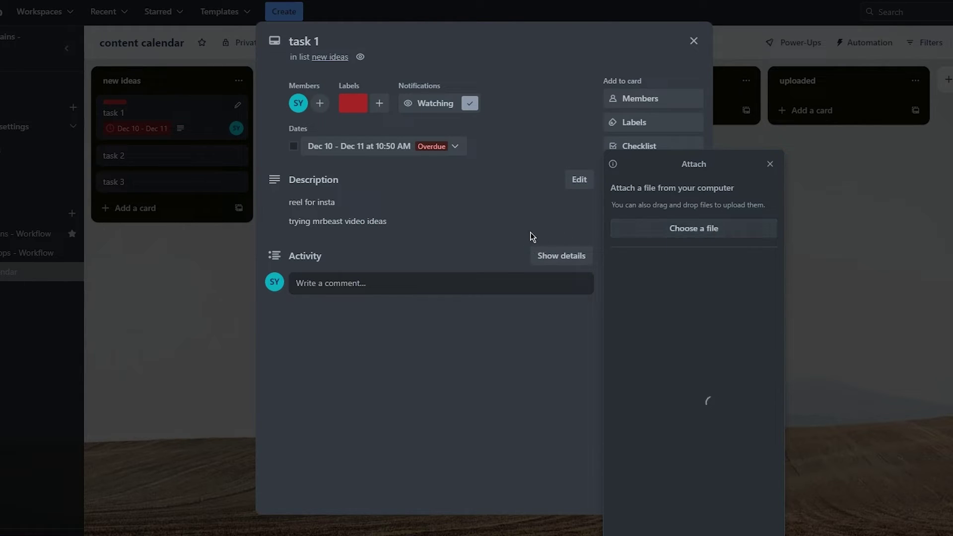
{"action": "left_click", "coordinate": [498, 233]}
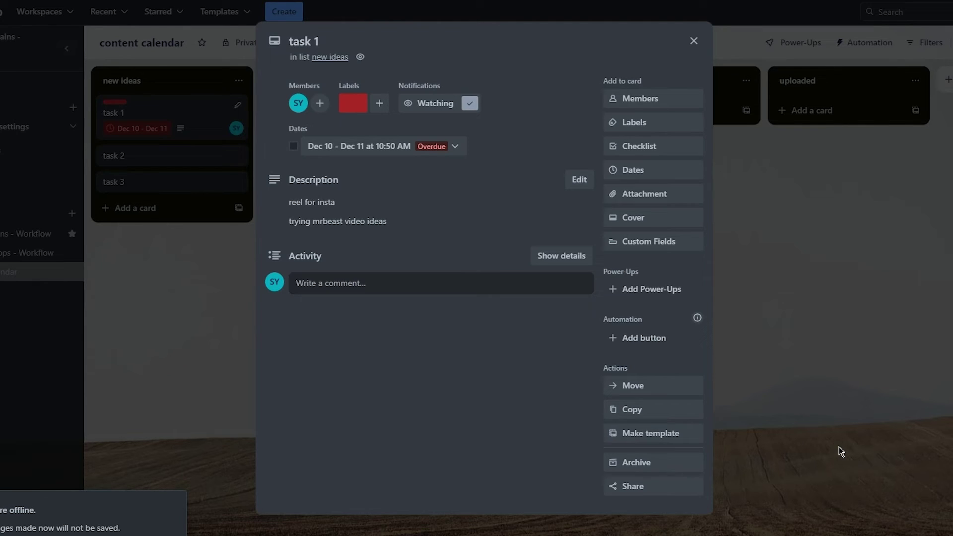
Copy task 1 to the clipboard with Ctrl+C and close its details.
{"action": "key", "text": "ctrl+c"}
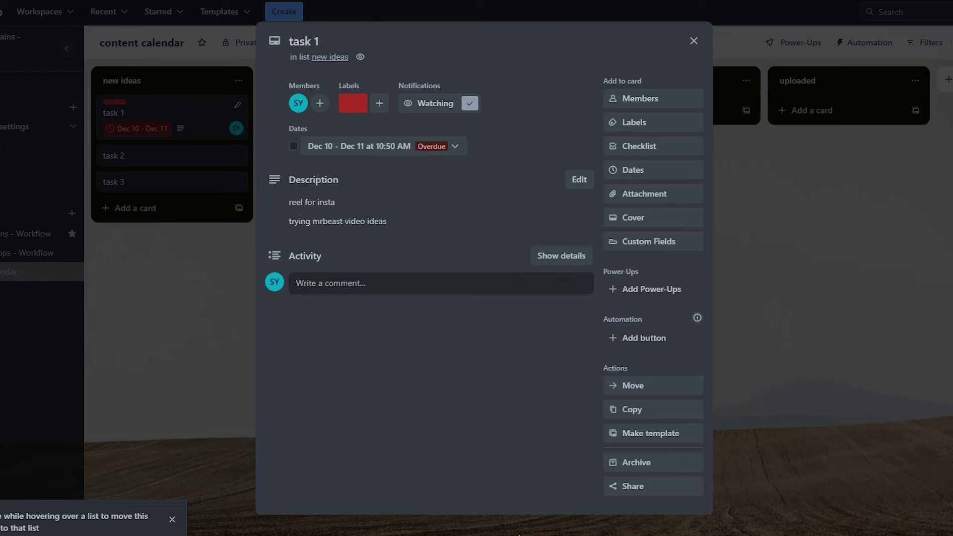
{"action": "key", "text": "ctrl+c"}
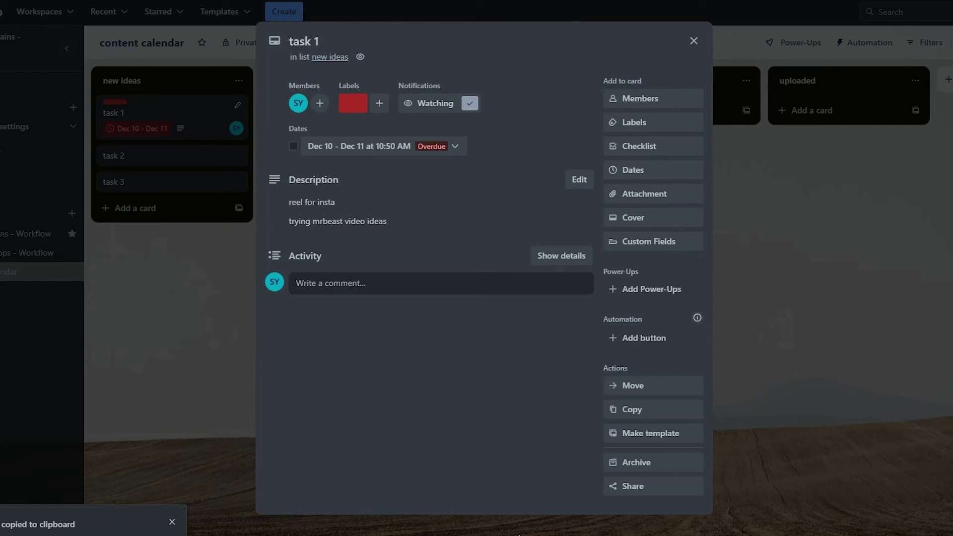
{"action": "left_click", "coordinate": [869, 275]}
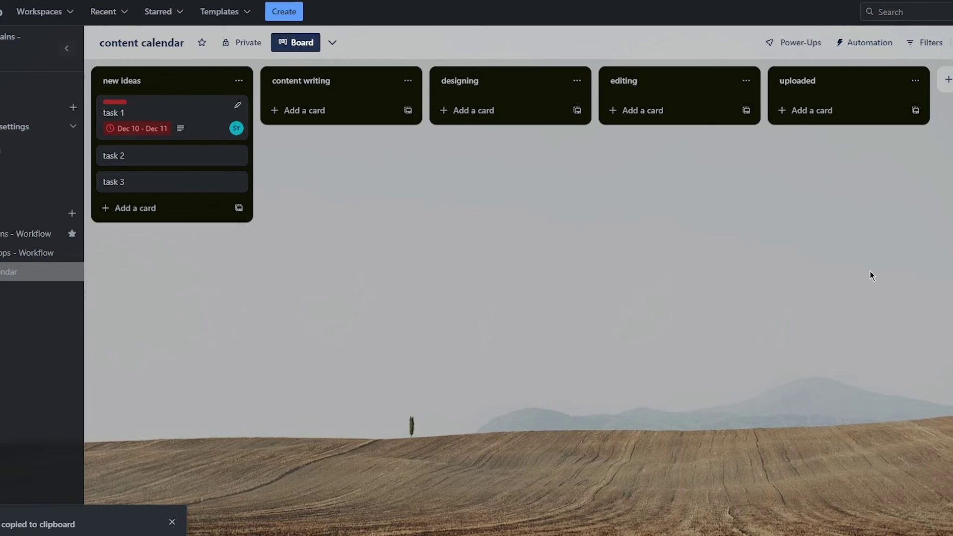
{"action": "left_click_drag", "start_coordinate": [870, 275], "coordinate": [750, 266]}
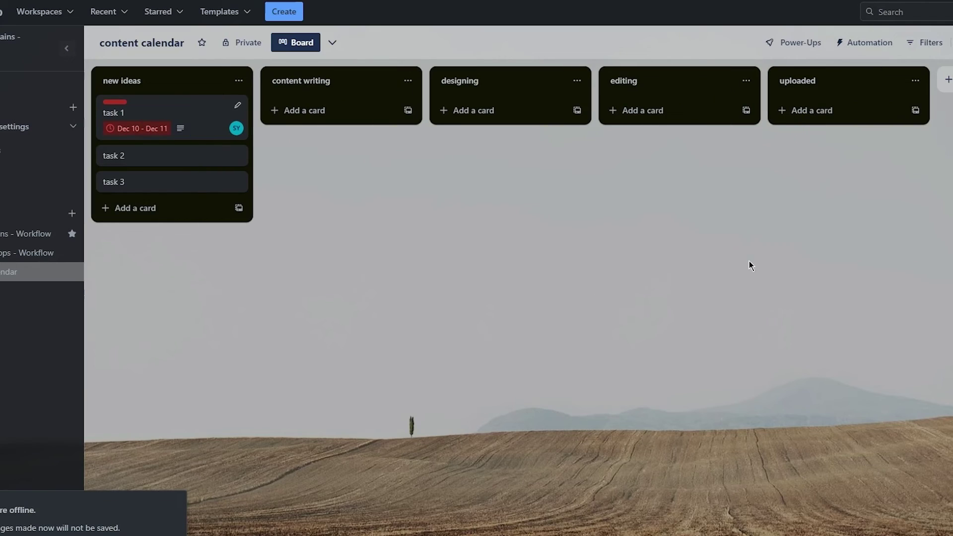
{"action": "left_click_drag", "start_coordinate": [603, 311], "coordinate": [732, 326]}
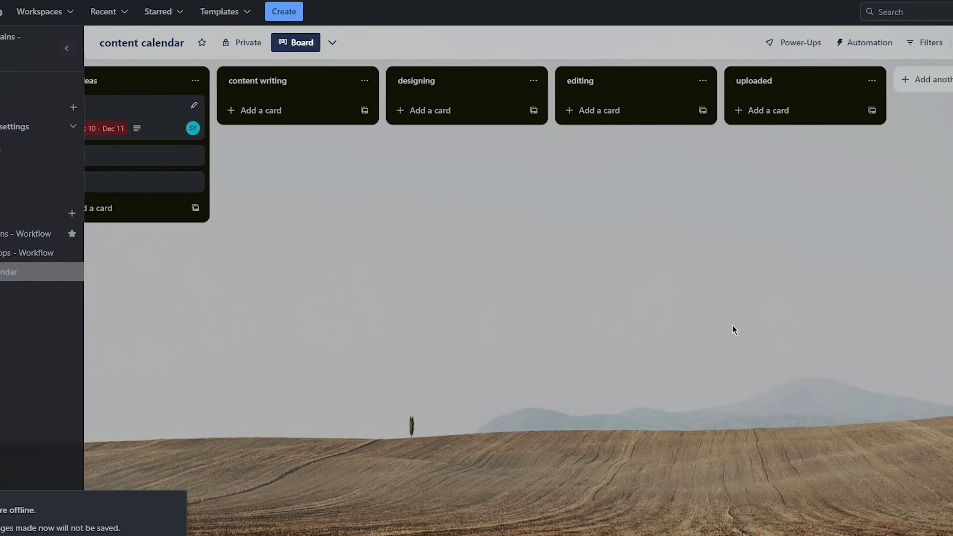
{"action": "left_click", "coordinate": [334, 43]}
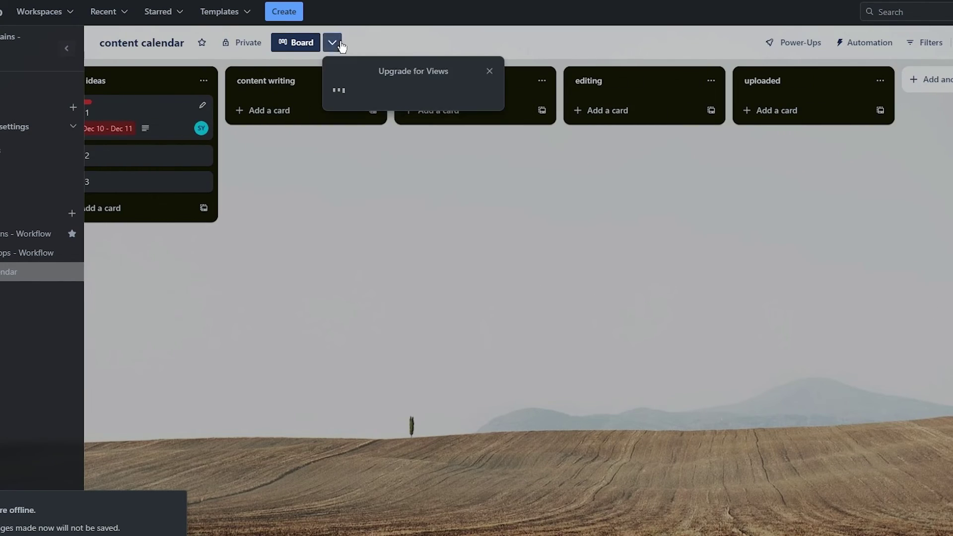
{"action": "left_click", "coordinate": [489, 71]}
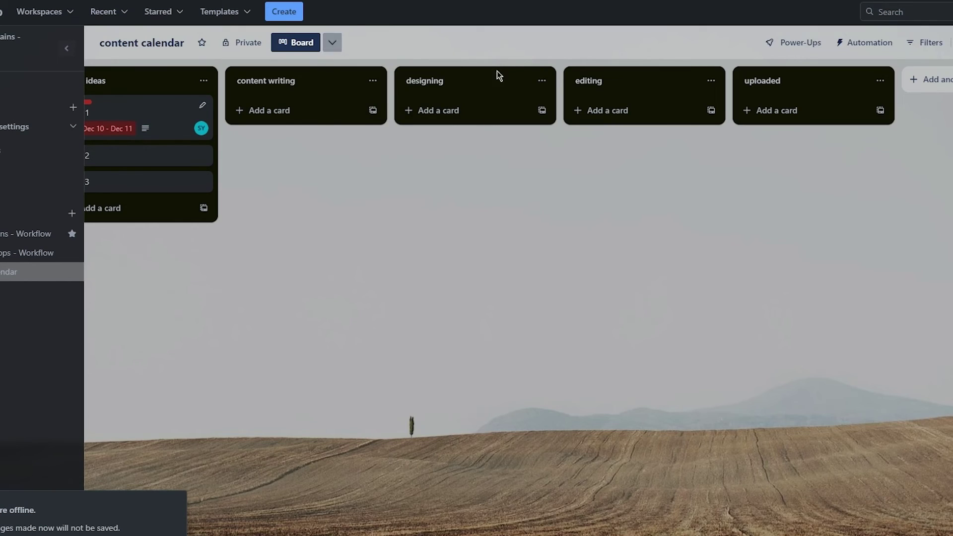